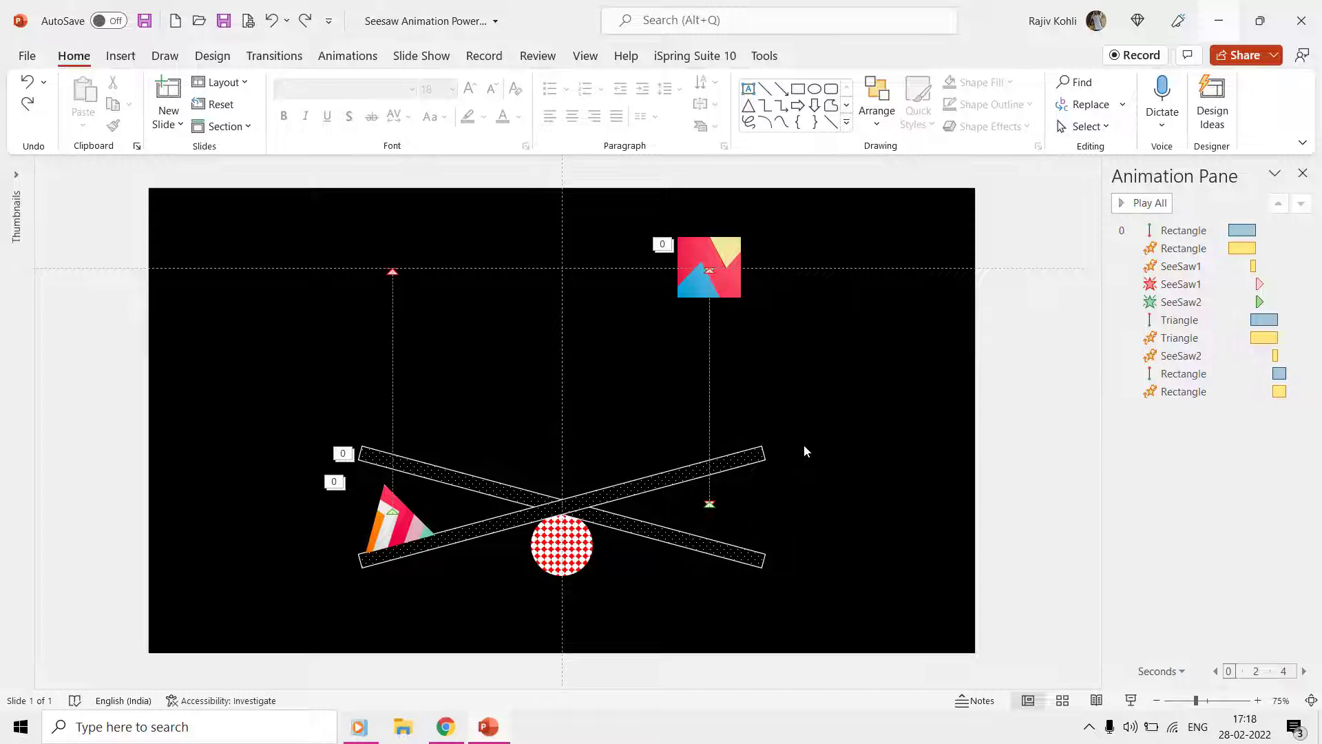
Step: Switch to Chrome and start the YouTube seesaw animation tutorial playing
left_click(446, 729)
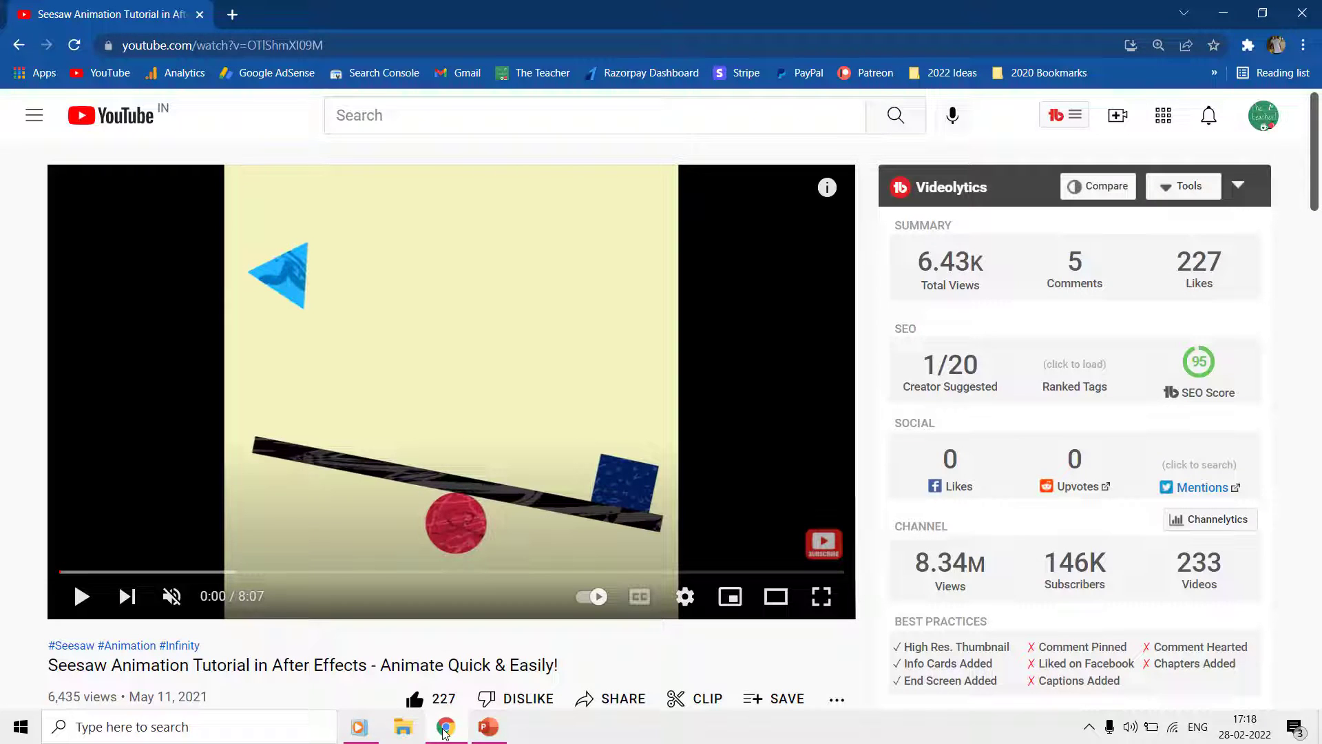
left_click(402, 391)
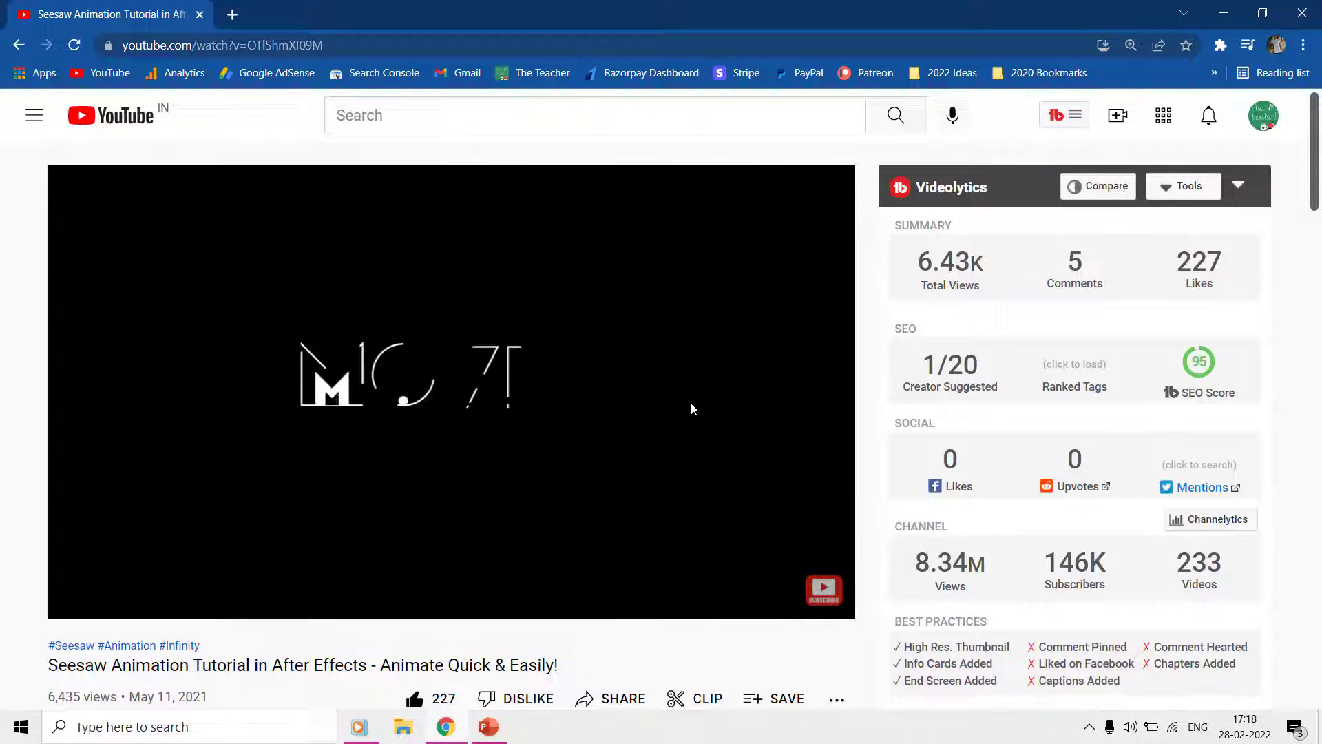
Step: Back in PowerPoint, give the square's Down motion path a 1.3 sec smooth end
left_click(488, 727)
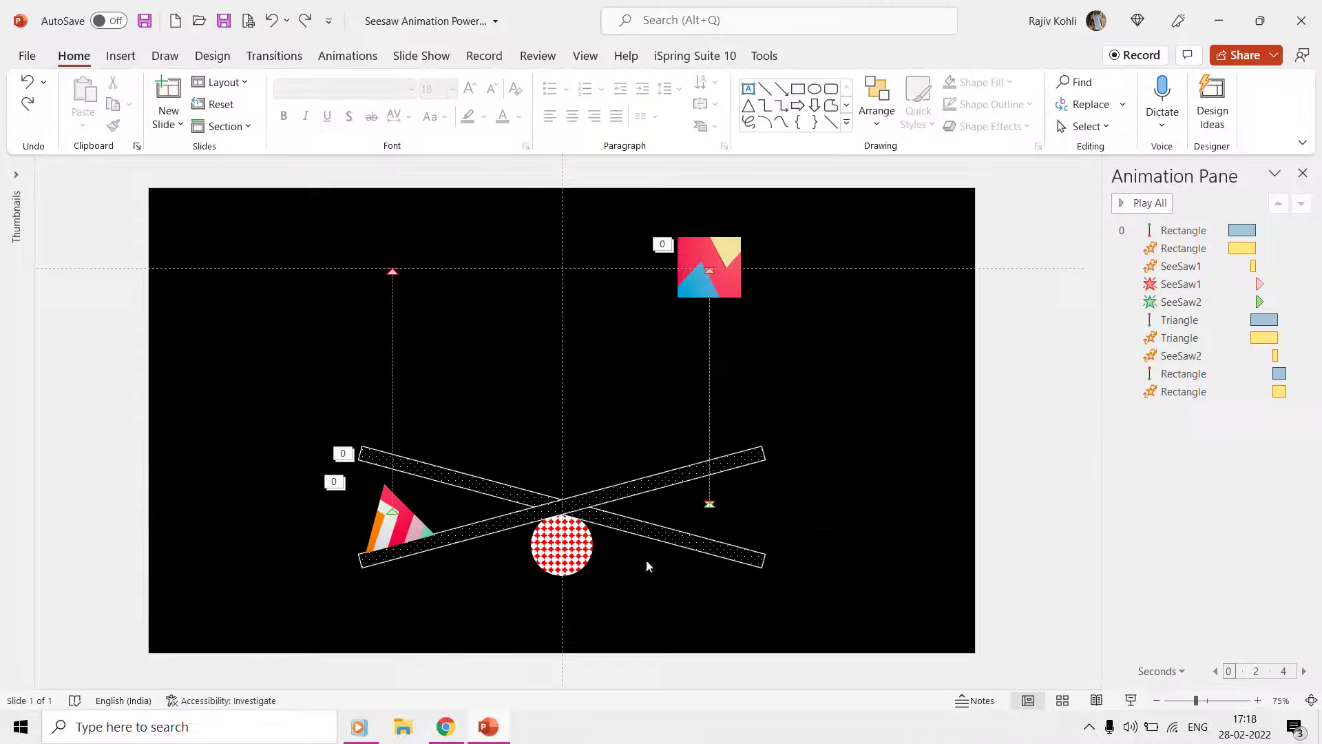
double_click(1183, 230)
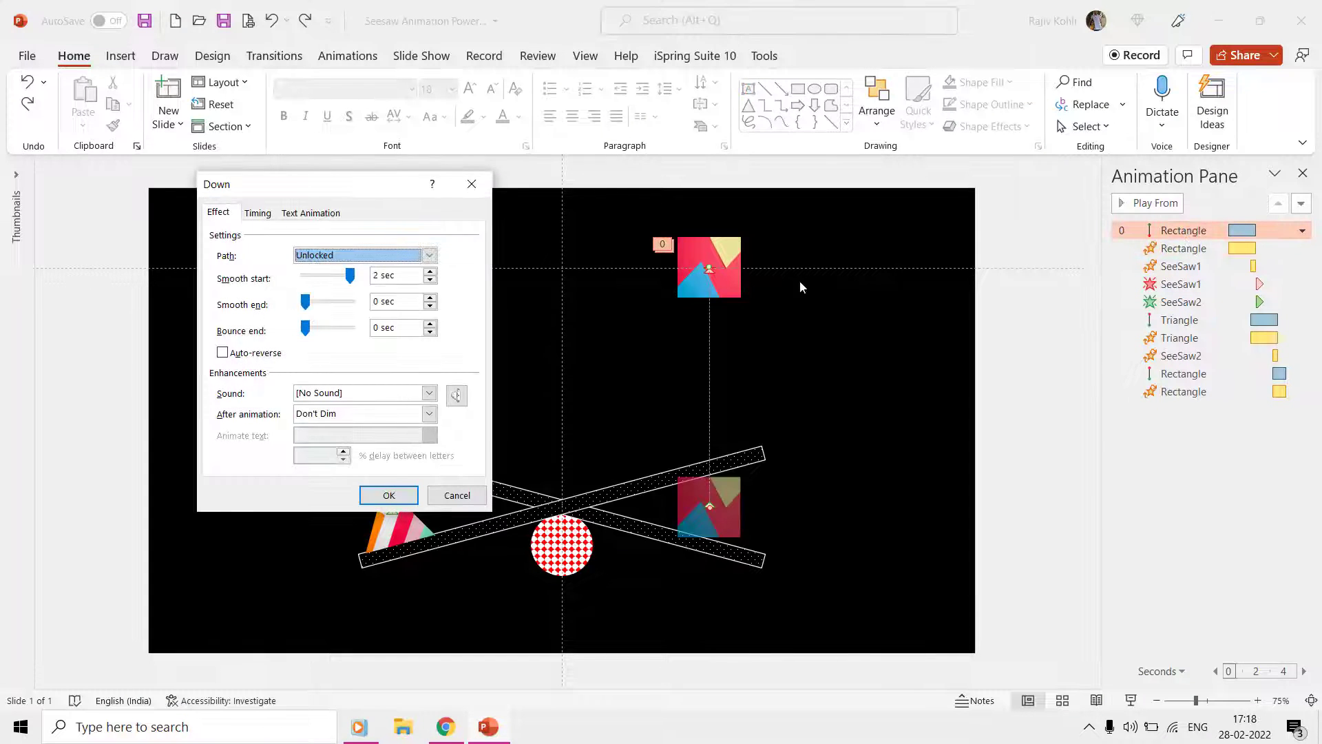
left_click(349, 278)
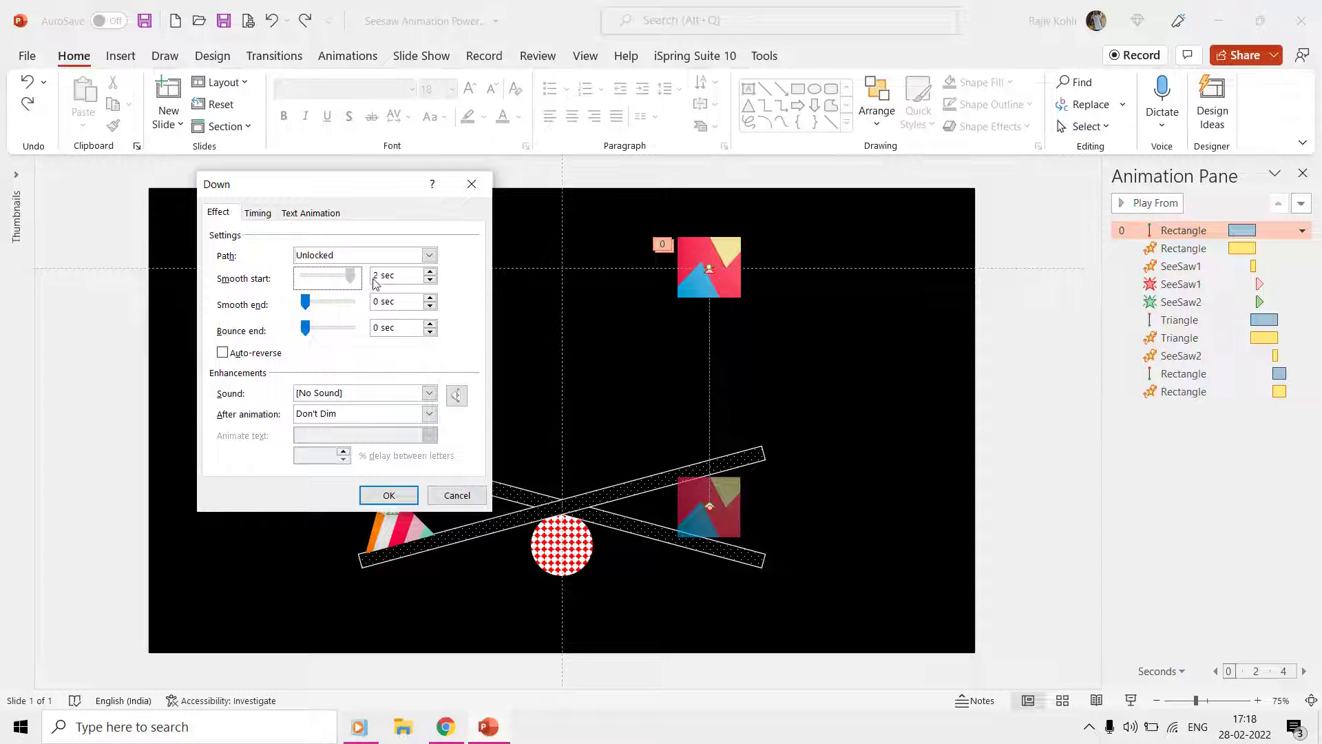
left_click_drag(301, 308, 360, 283)
key("Return")
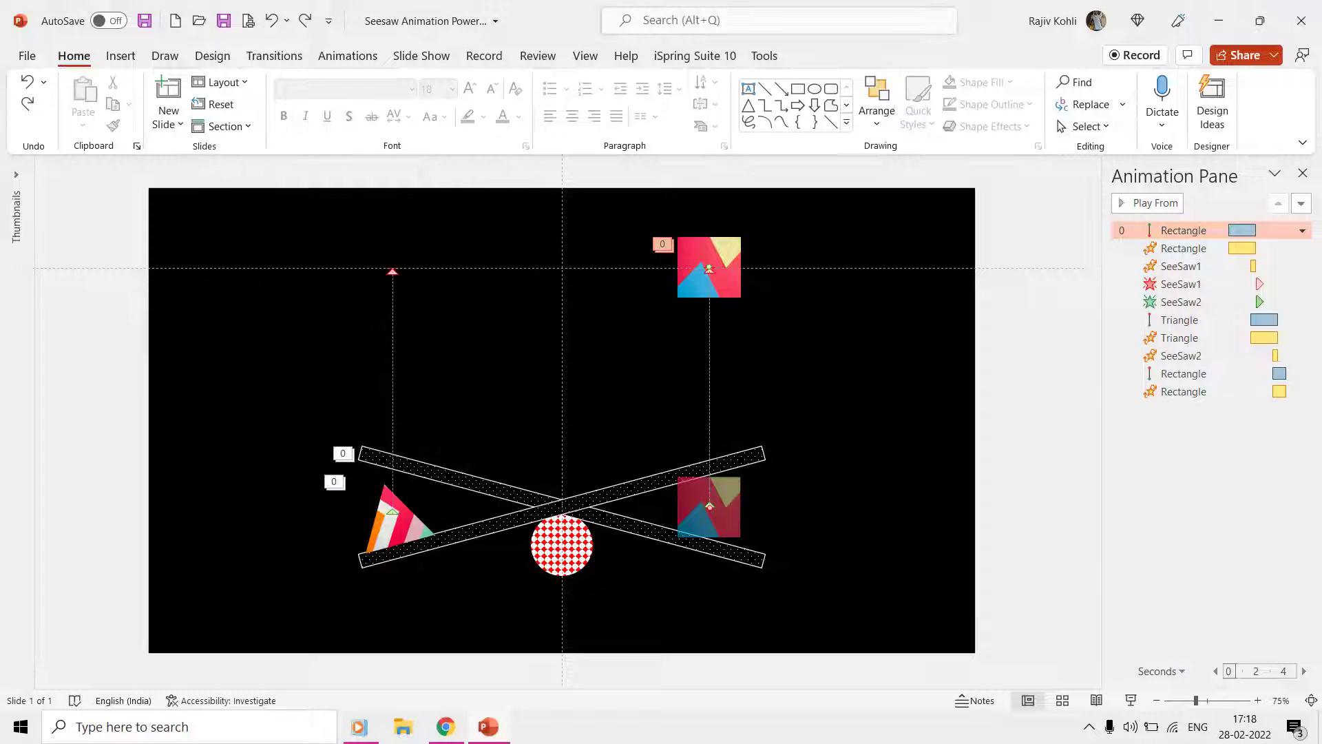
Step: Close the Animation Pane and open a widened Selection Pane listing the slide objects
left_click(1302, 174)
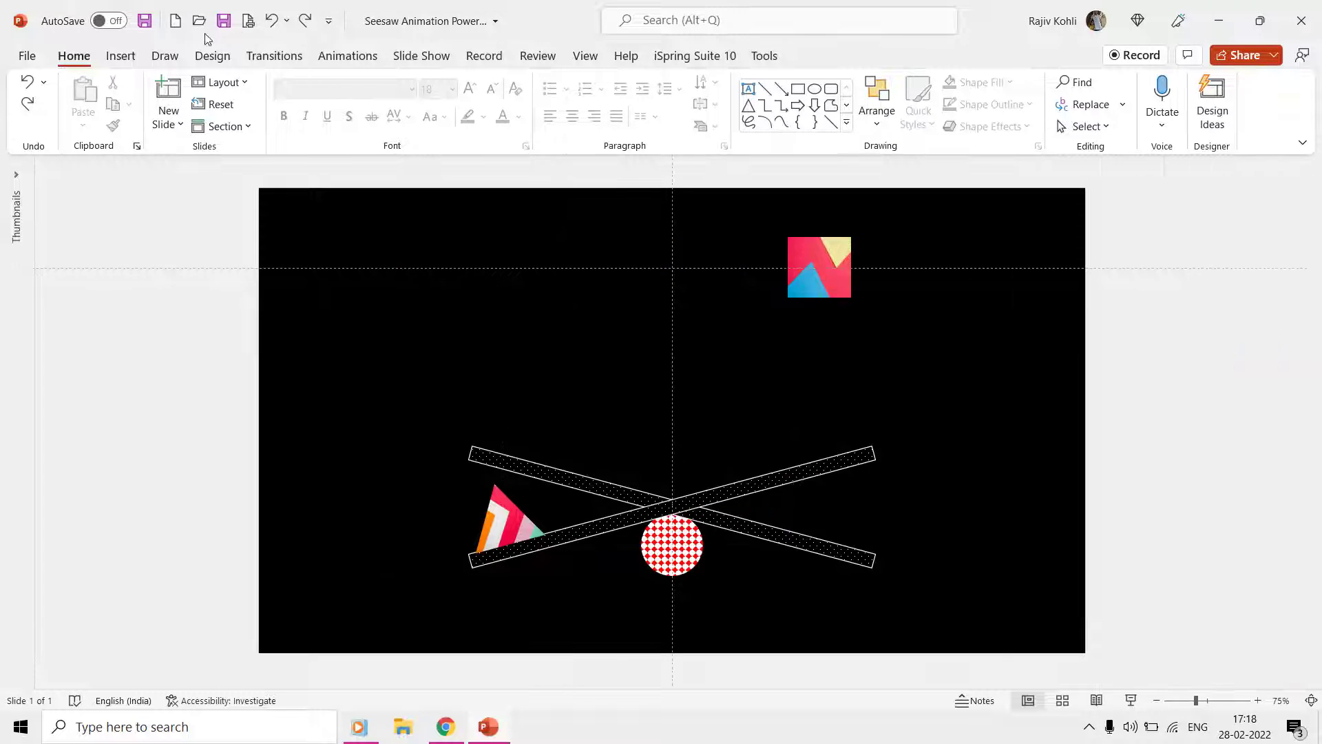
left_click(1094, 126)
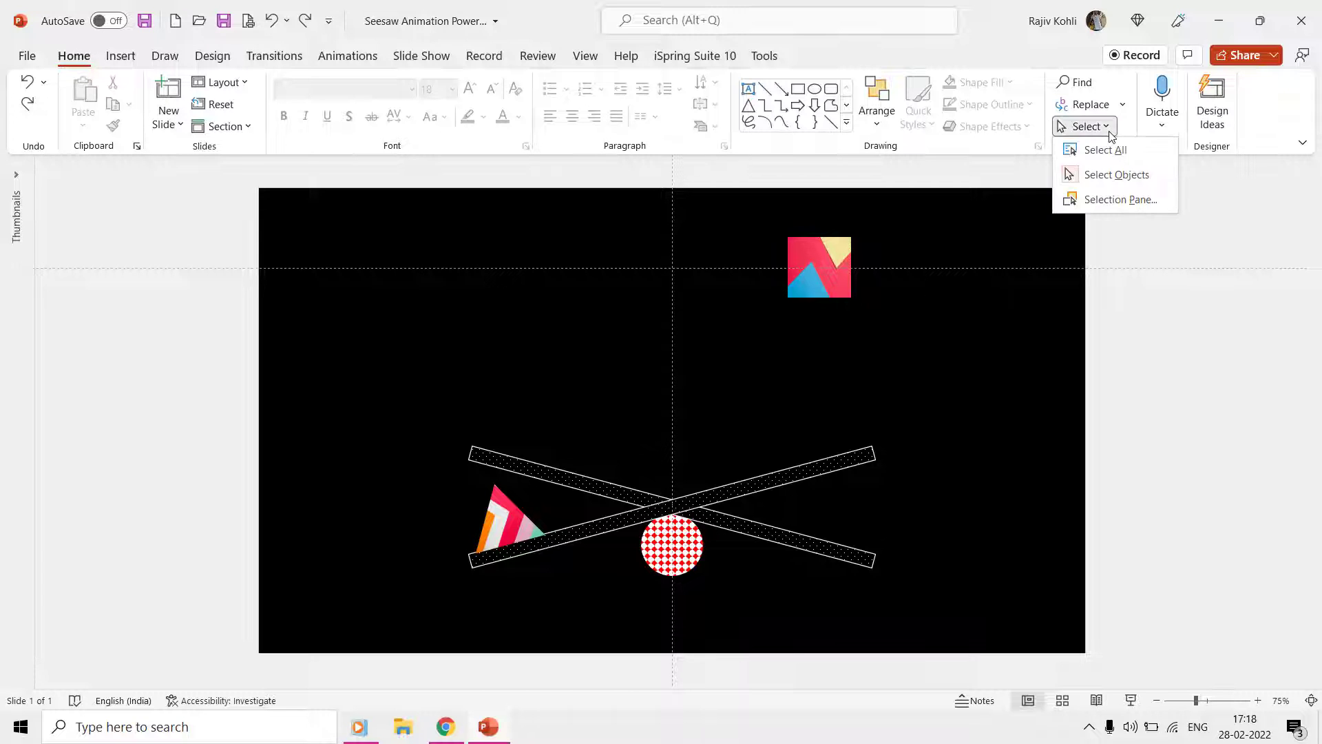
left_click(1102, 198)
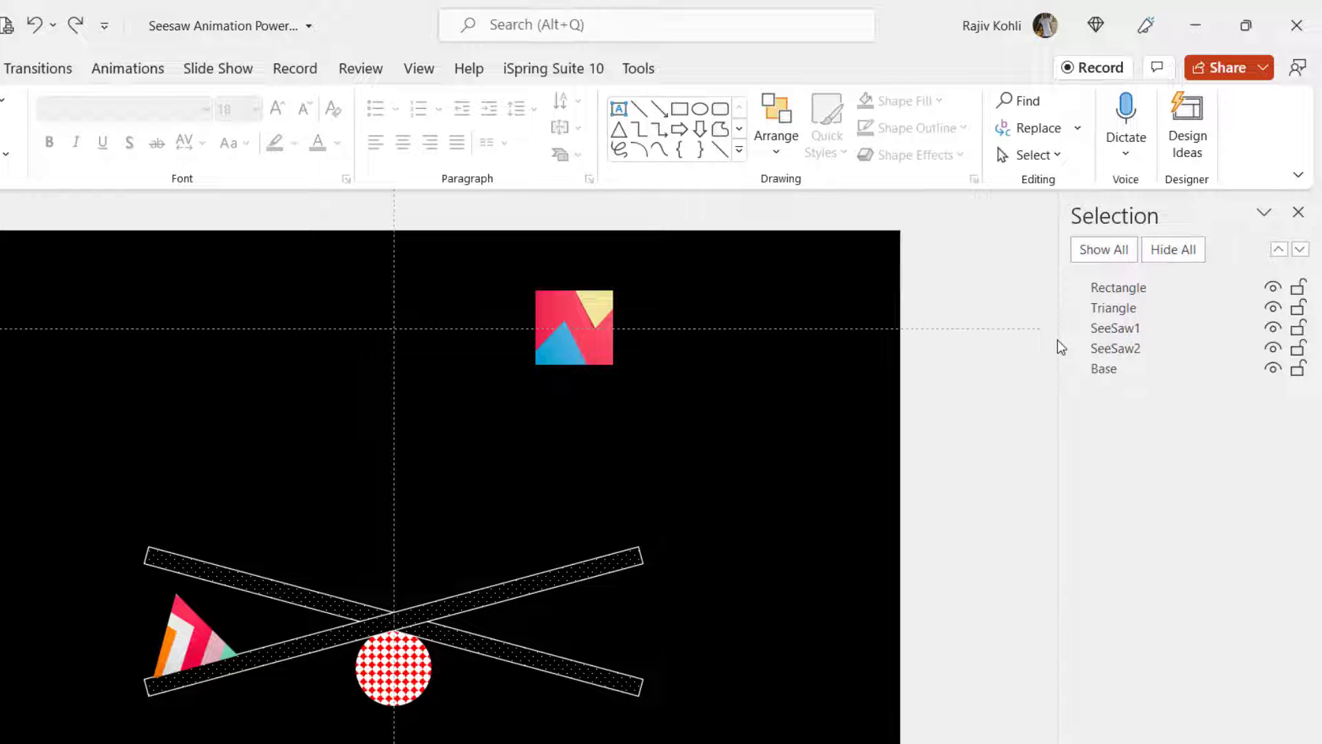
left_click_drag(1047, 341, 1004, 341)
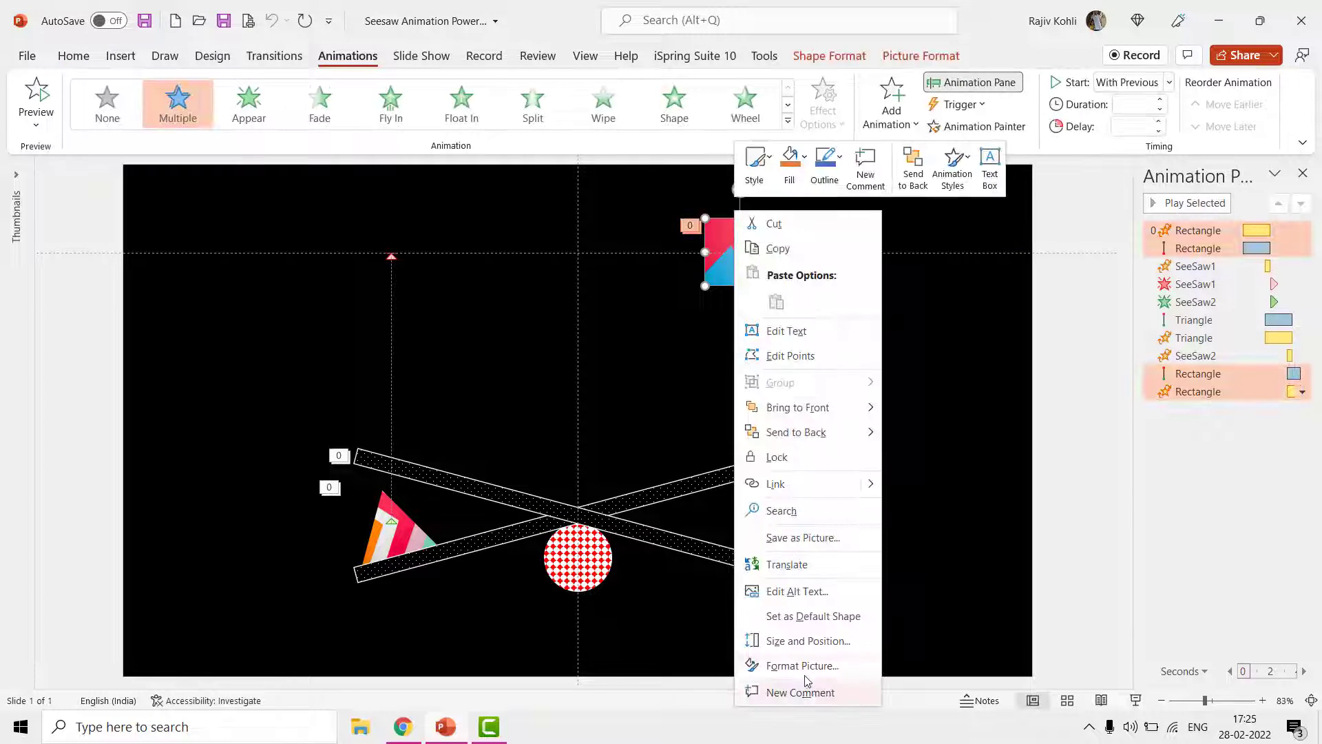
Step: Fill the square with the red, yellow and blue stock image found by searching 'background'
left_click(807, 667)
left_click(1067, 232)
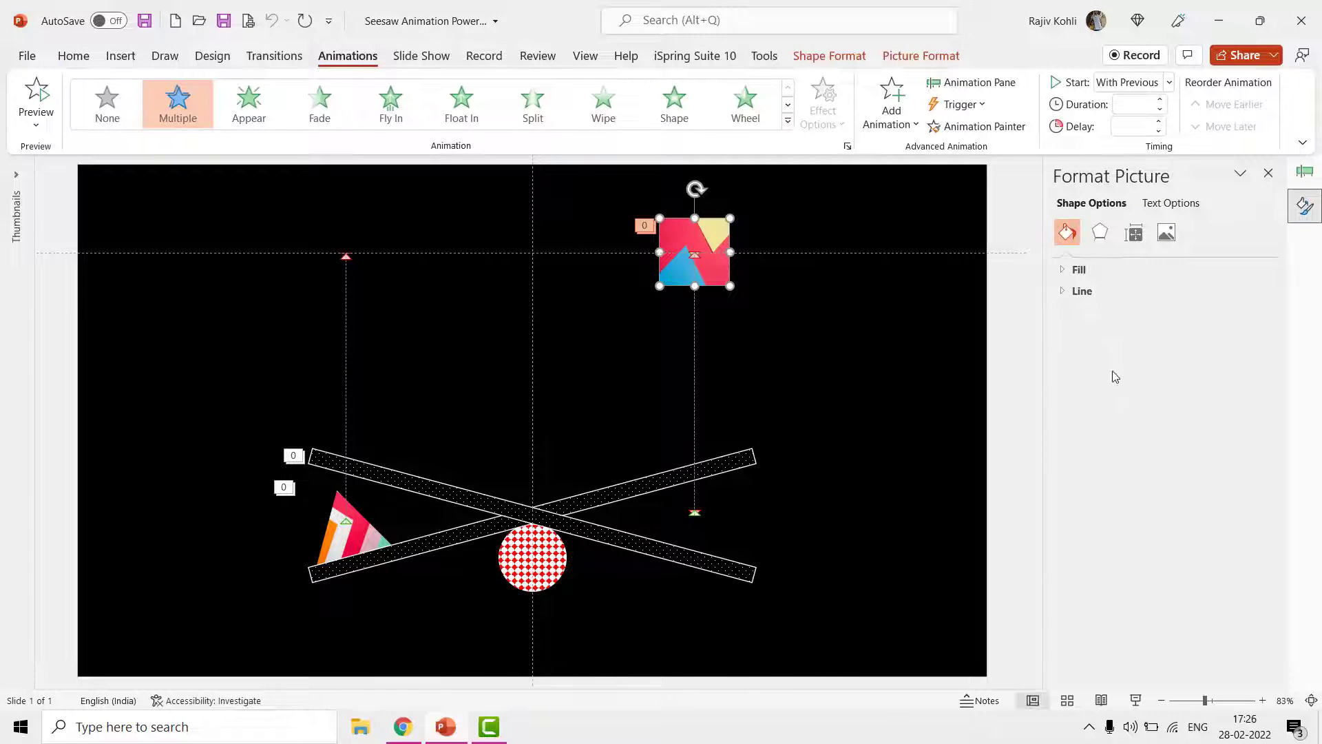
left_click(1085, 271)
left_click(1103, 444)
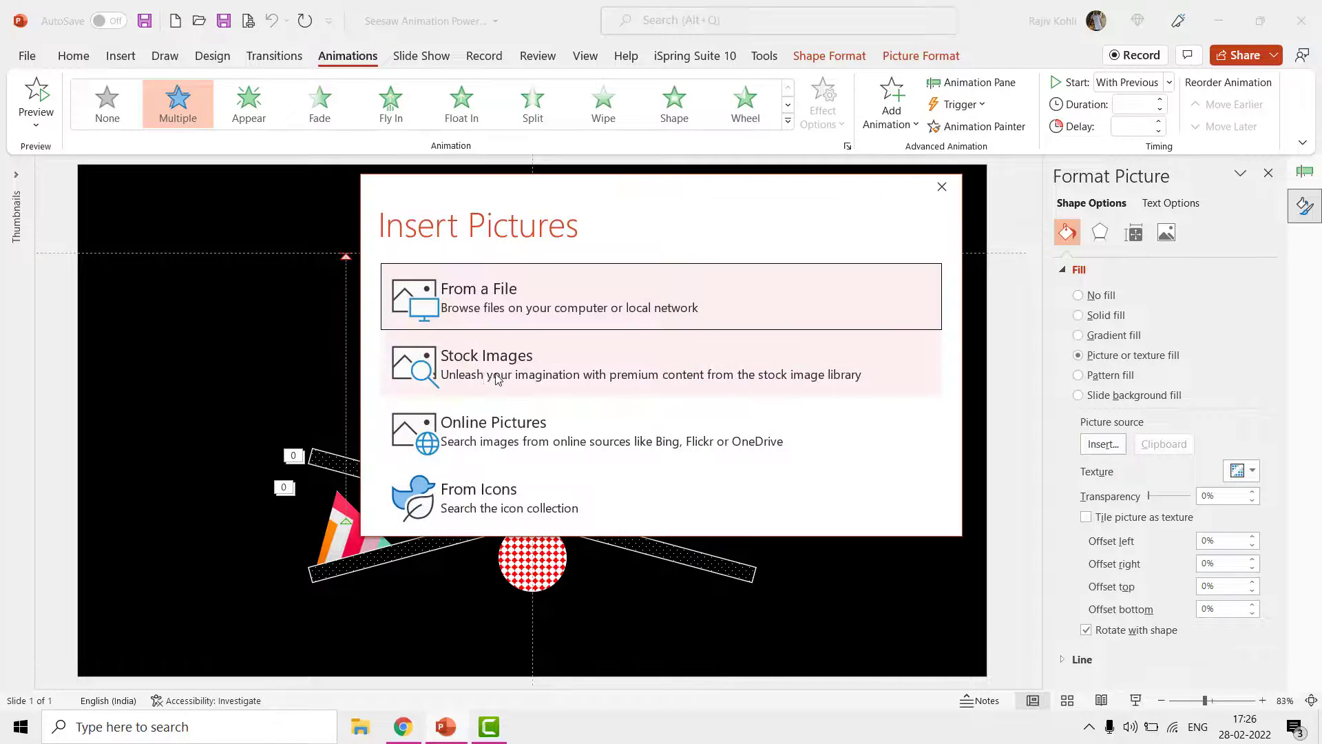
left_click(497, 378)
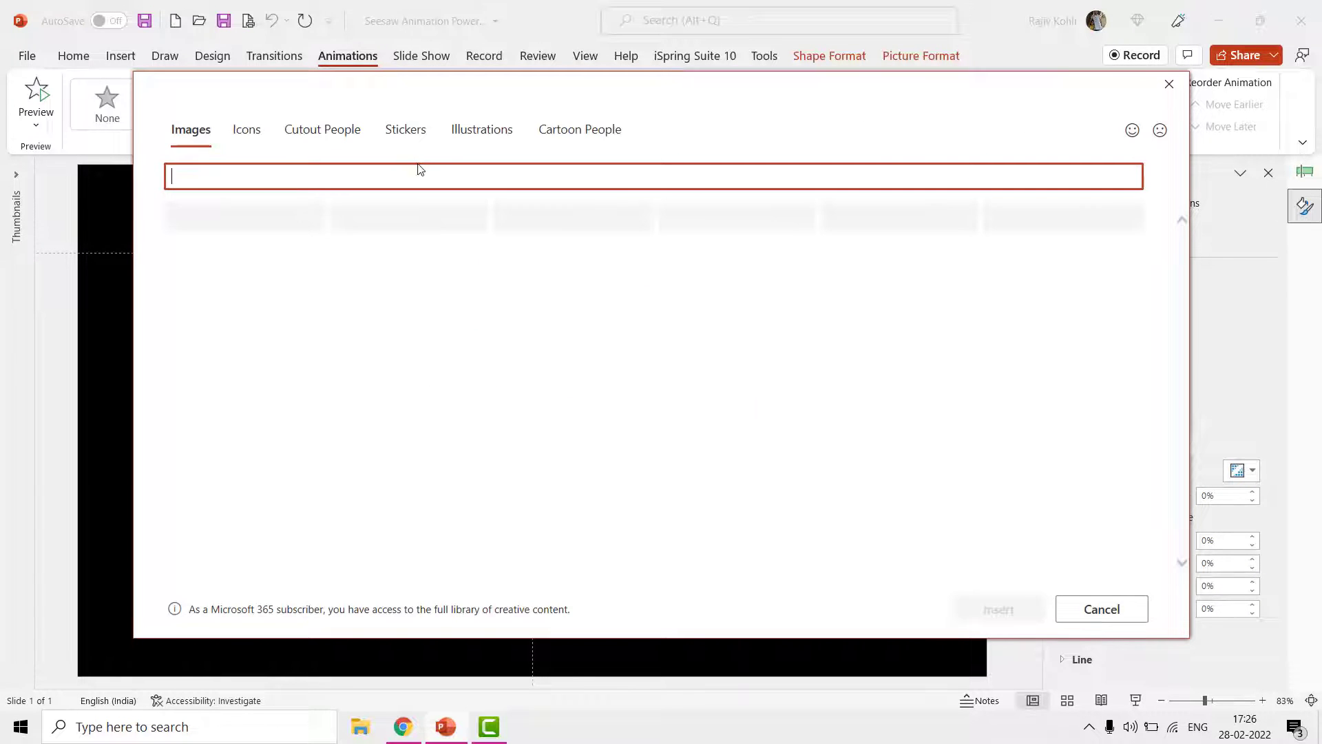
type("backgrou")
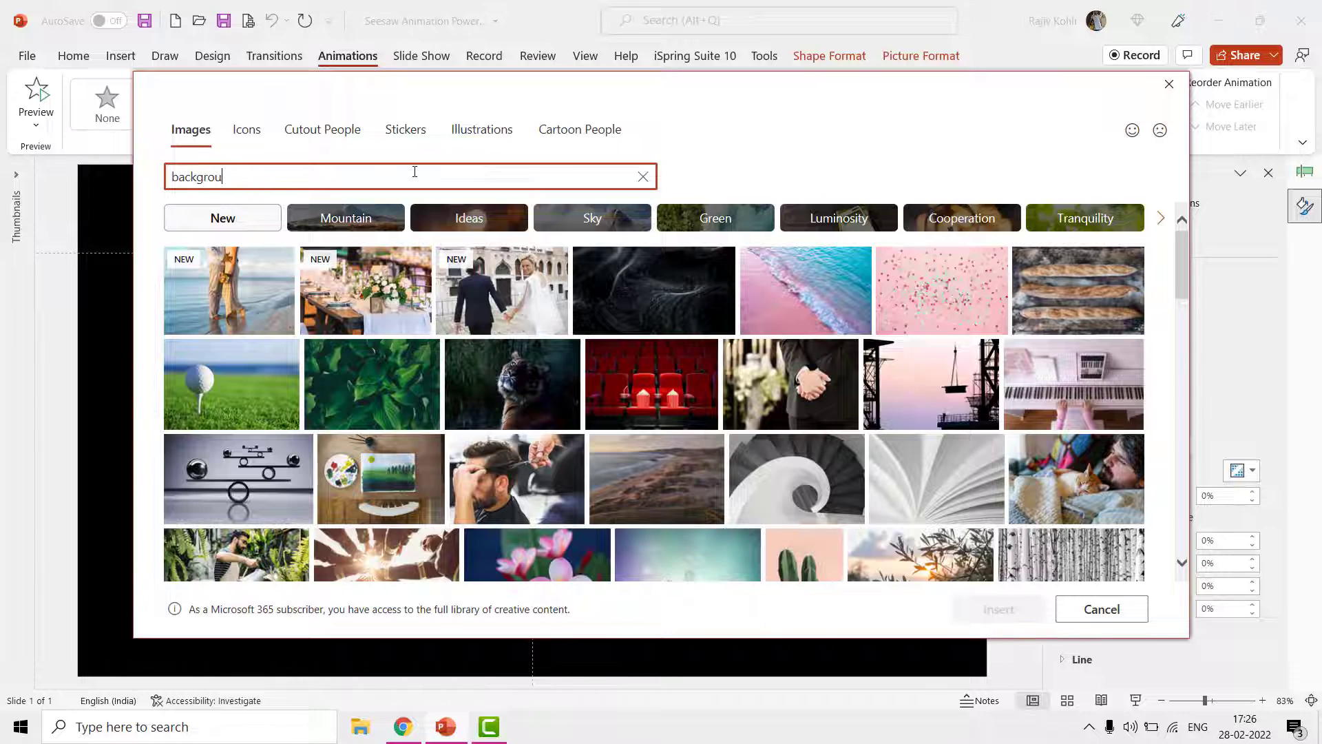
type("nd")
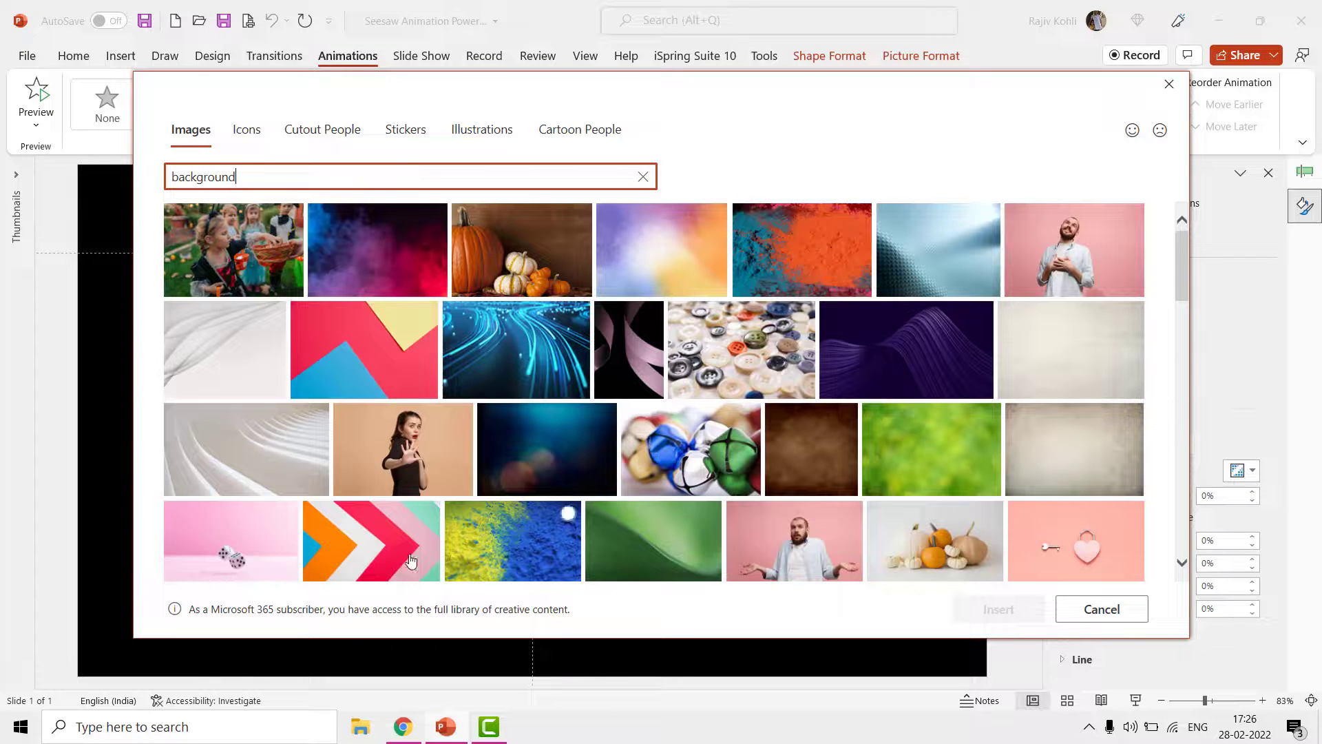
left_click(379, 359)
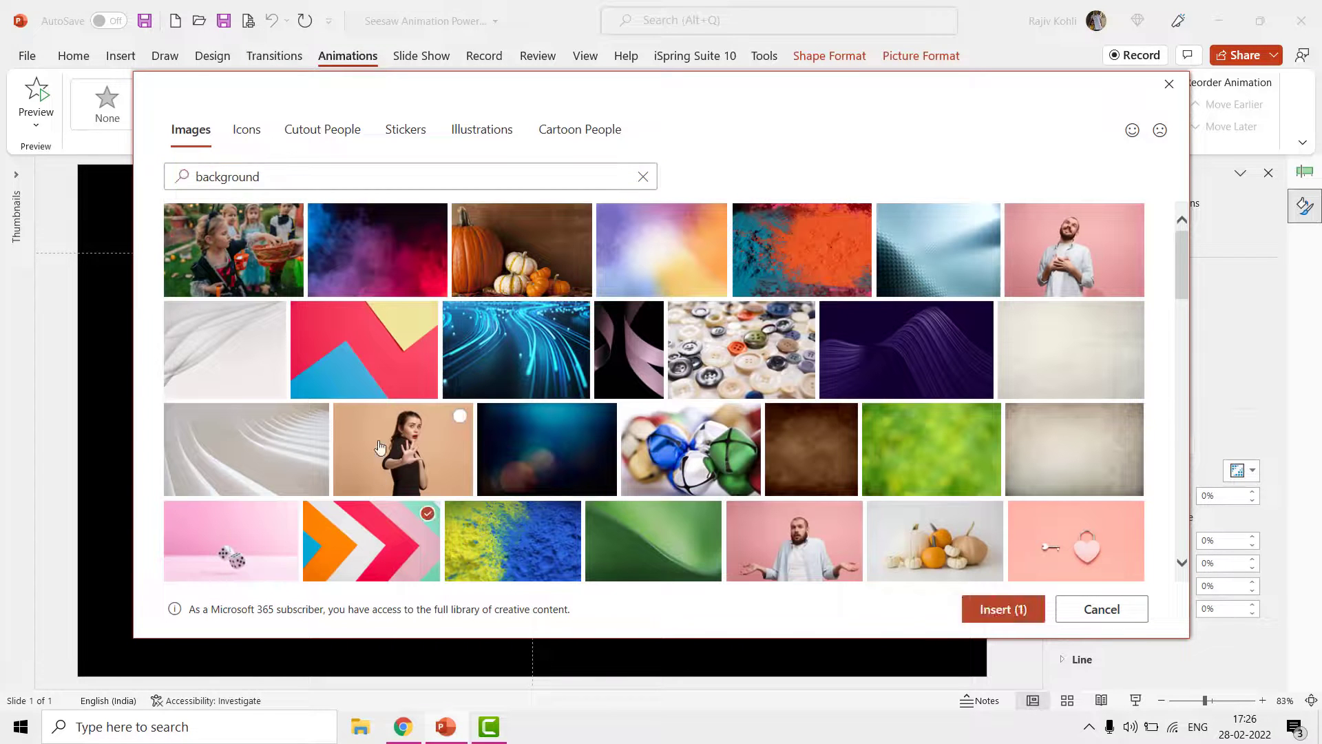
left_click(1003, 608)
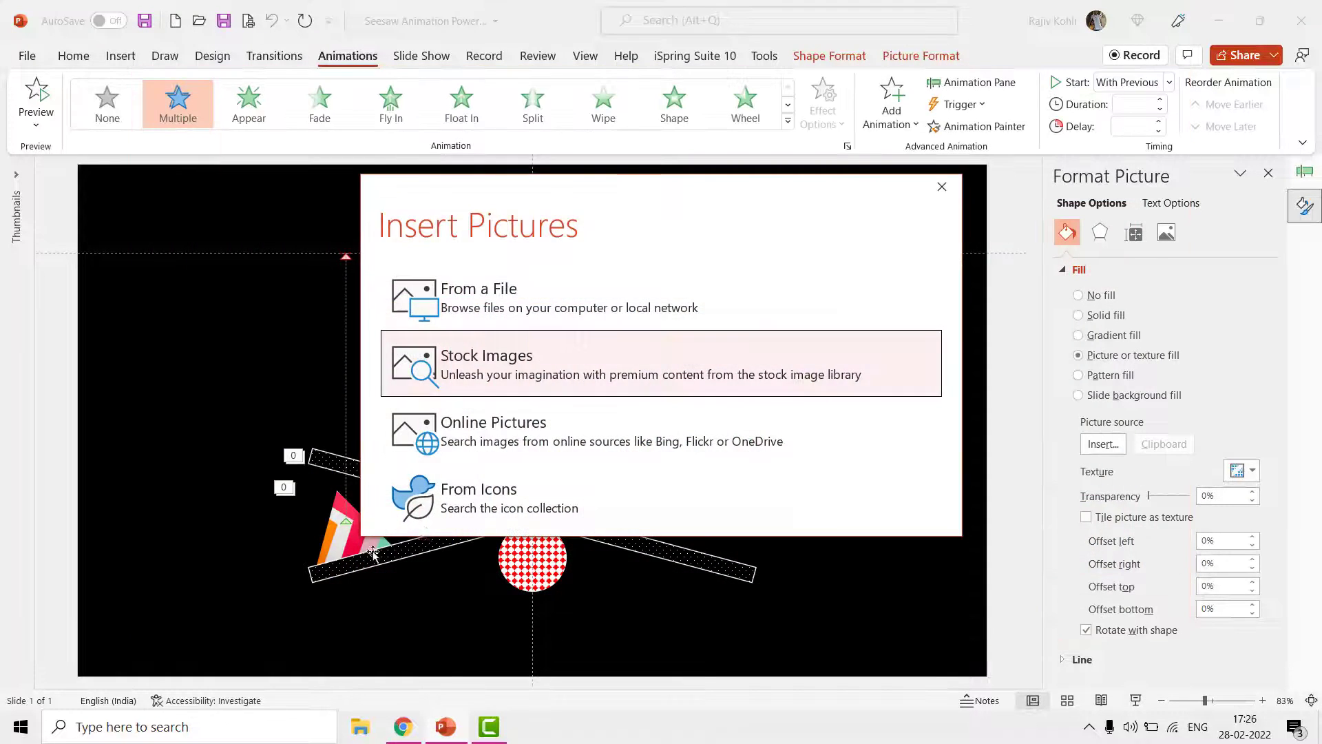
Step: Inspect the rising plank's and checkered circle's fills, then close the Selection Pane
left_click(668, 472)
scroll(1218, 554, "down", 1)
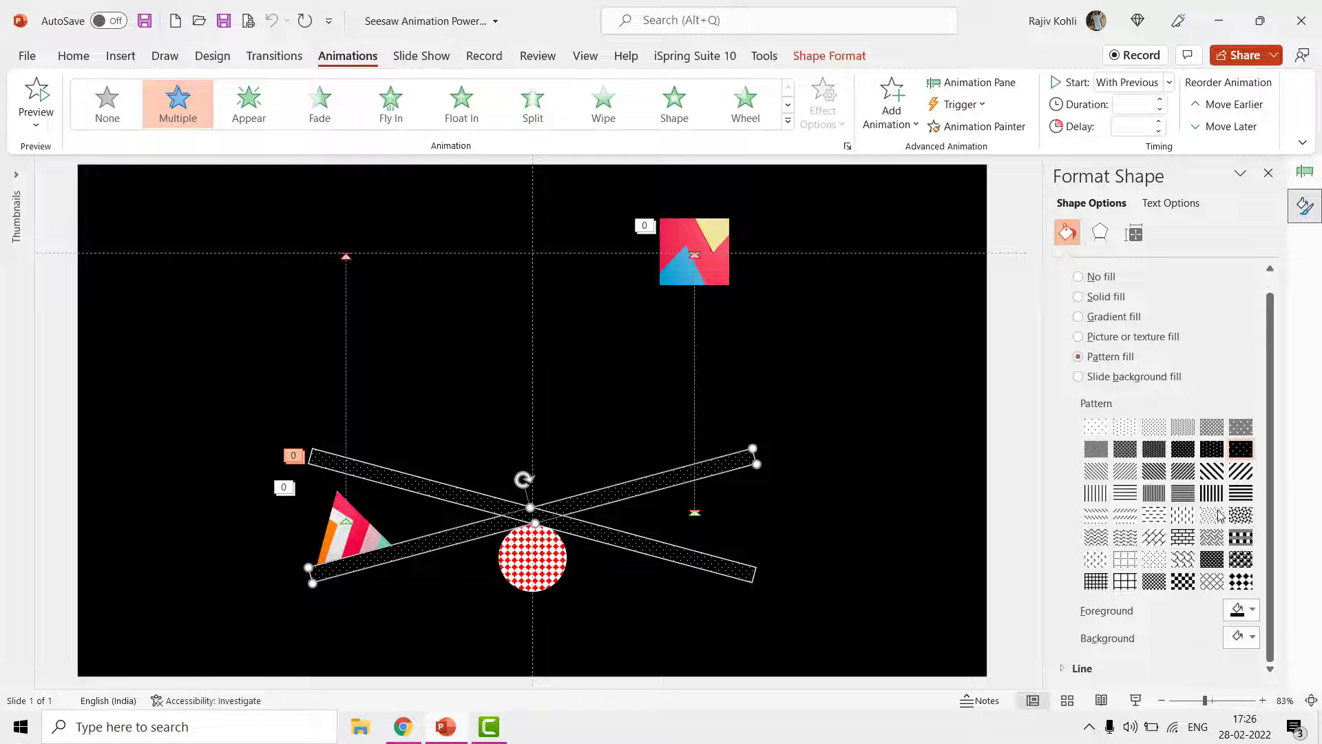
left_click(531, 563)
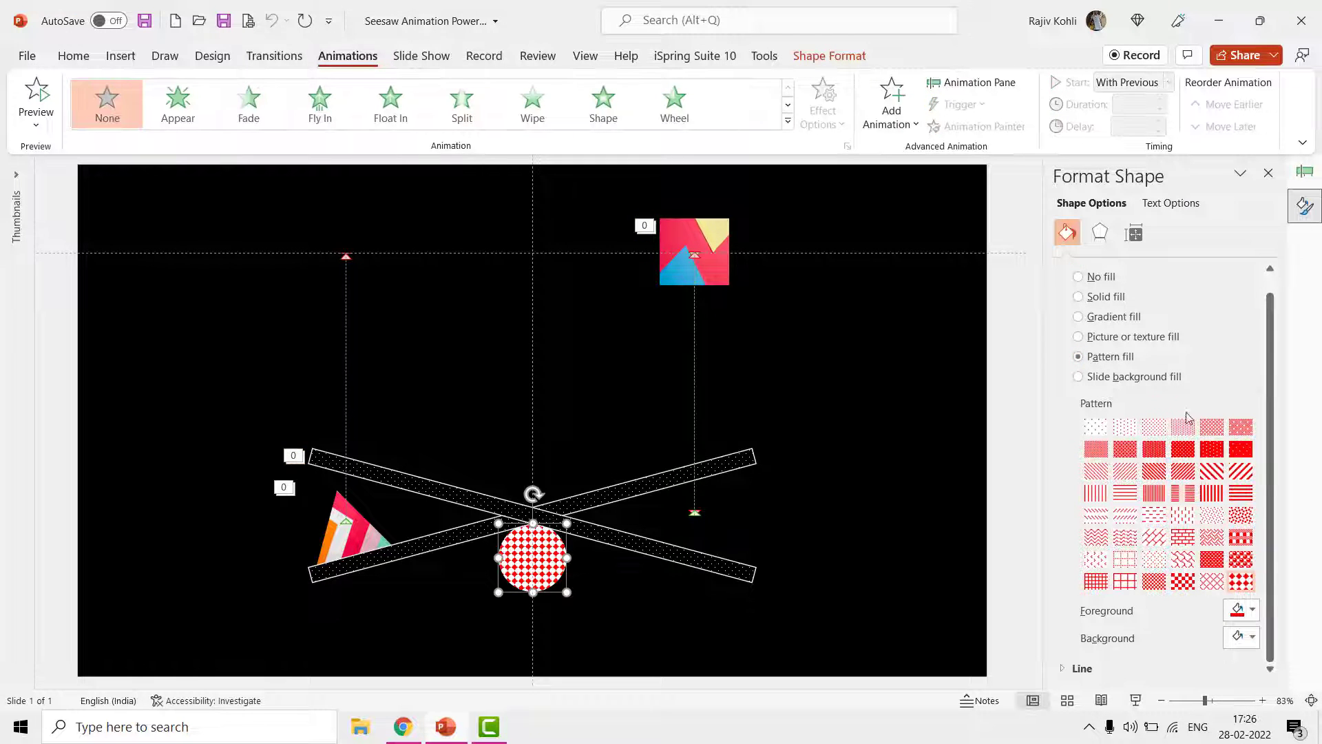
left_click(1252, 610)
left_click(1252, 610)
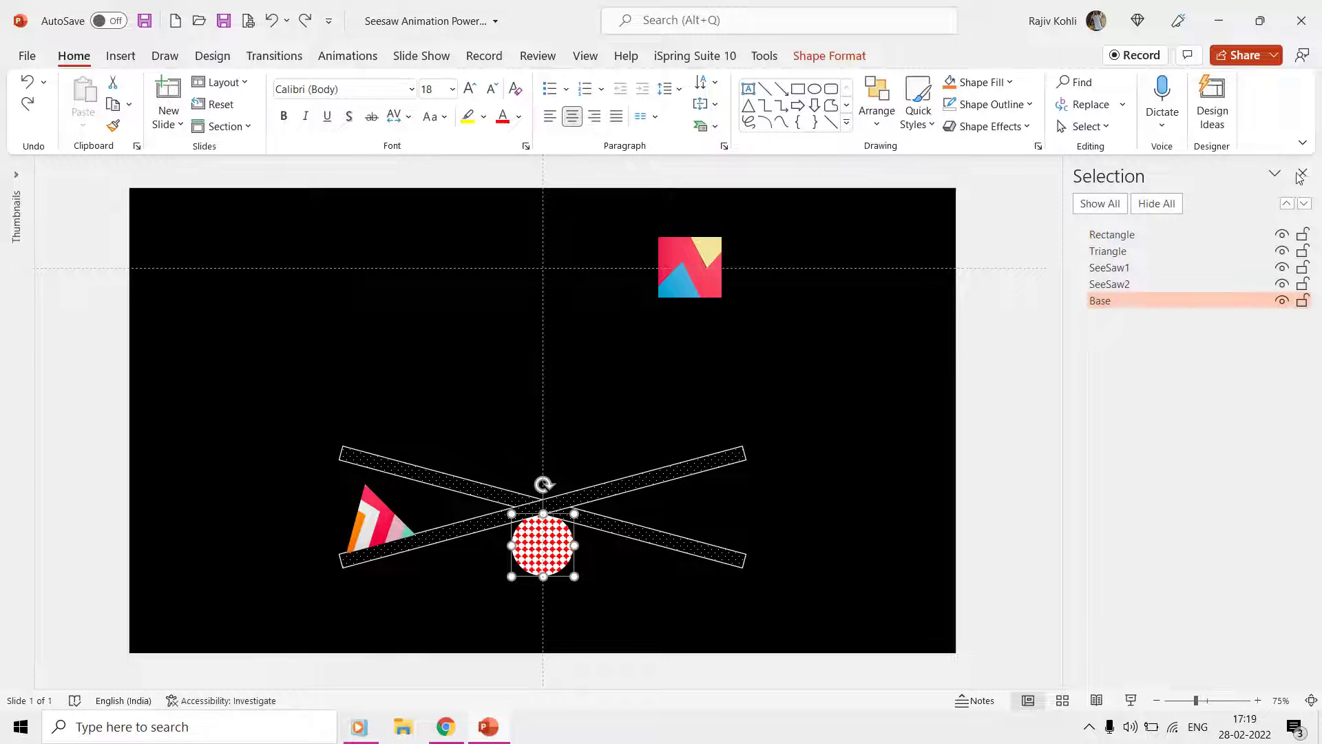
left_click(1301, 175)
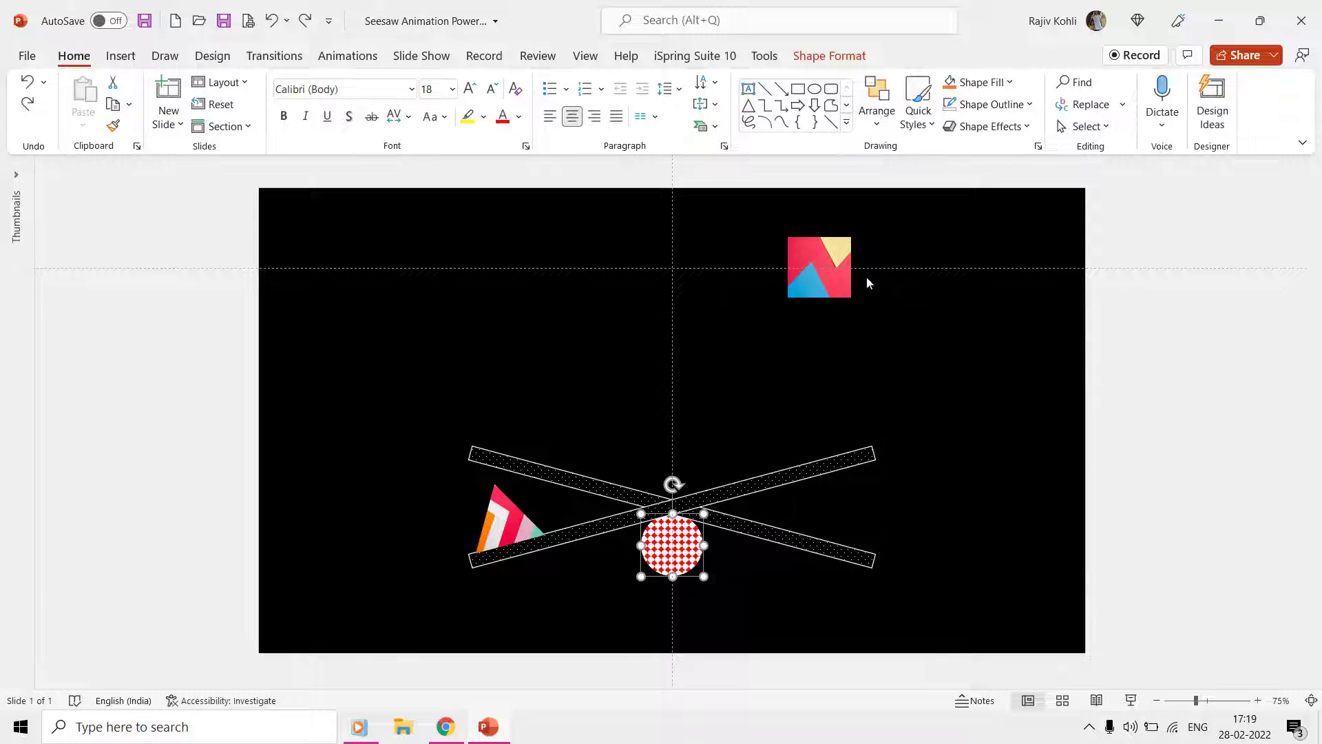
Step: Rotate the triangle to 345° and confirm the rising plank shares the 345° rotation
left_click(833, 274)
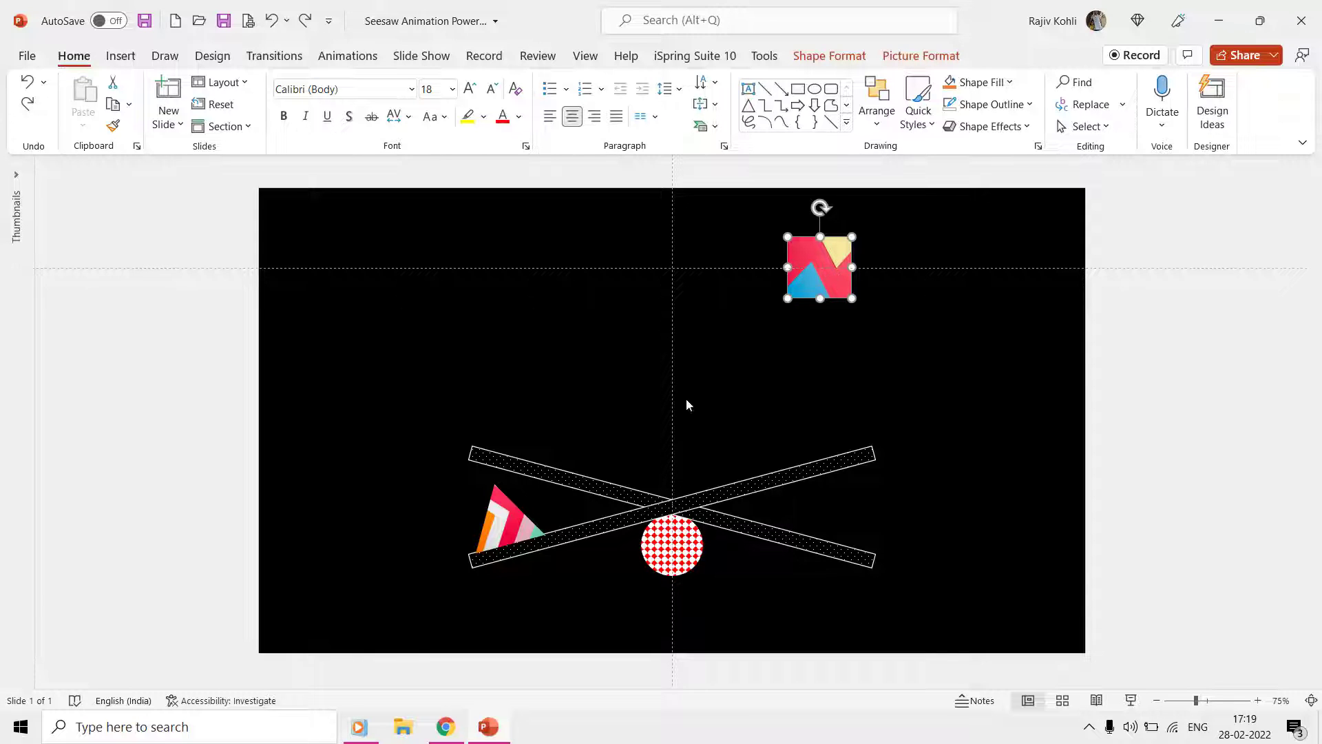
right_click(503, 513)
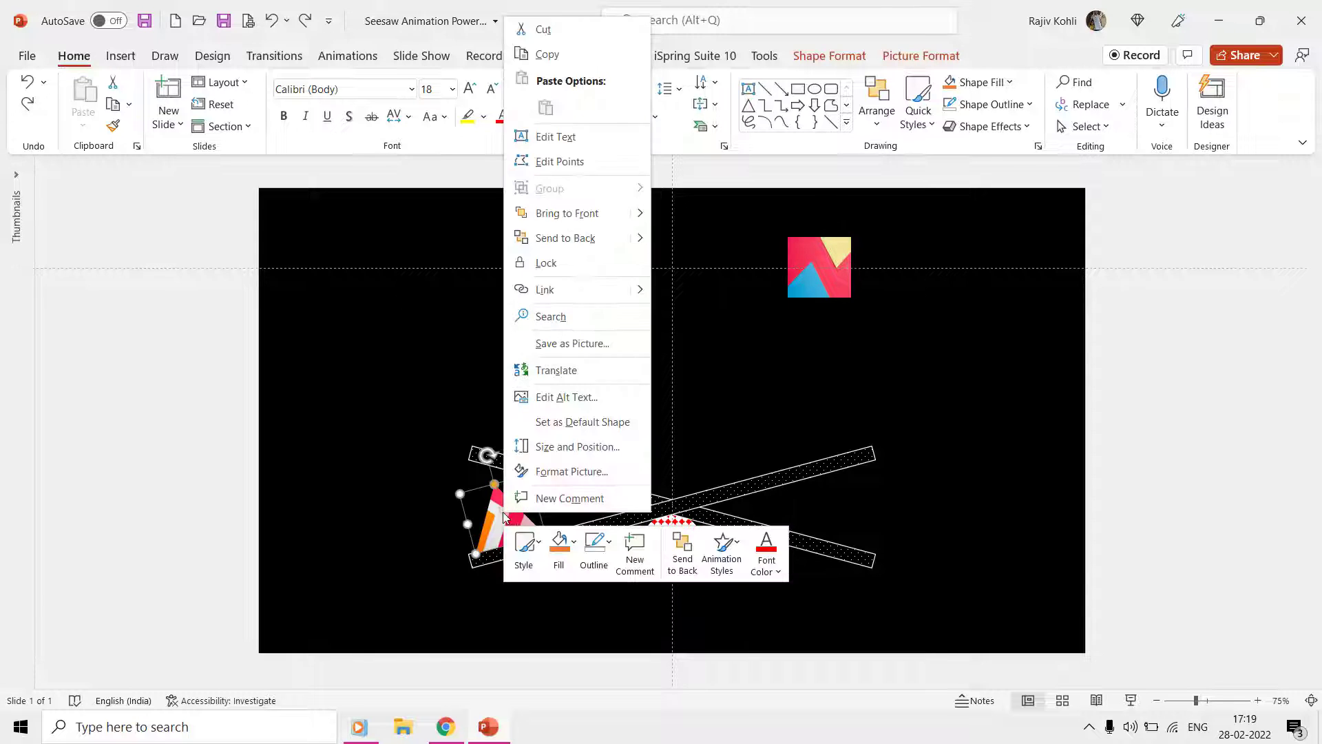
left_click(571, 471)
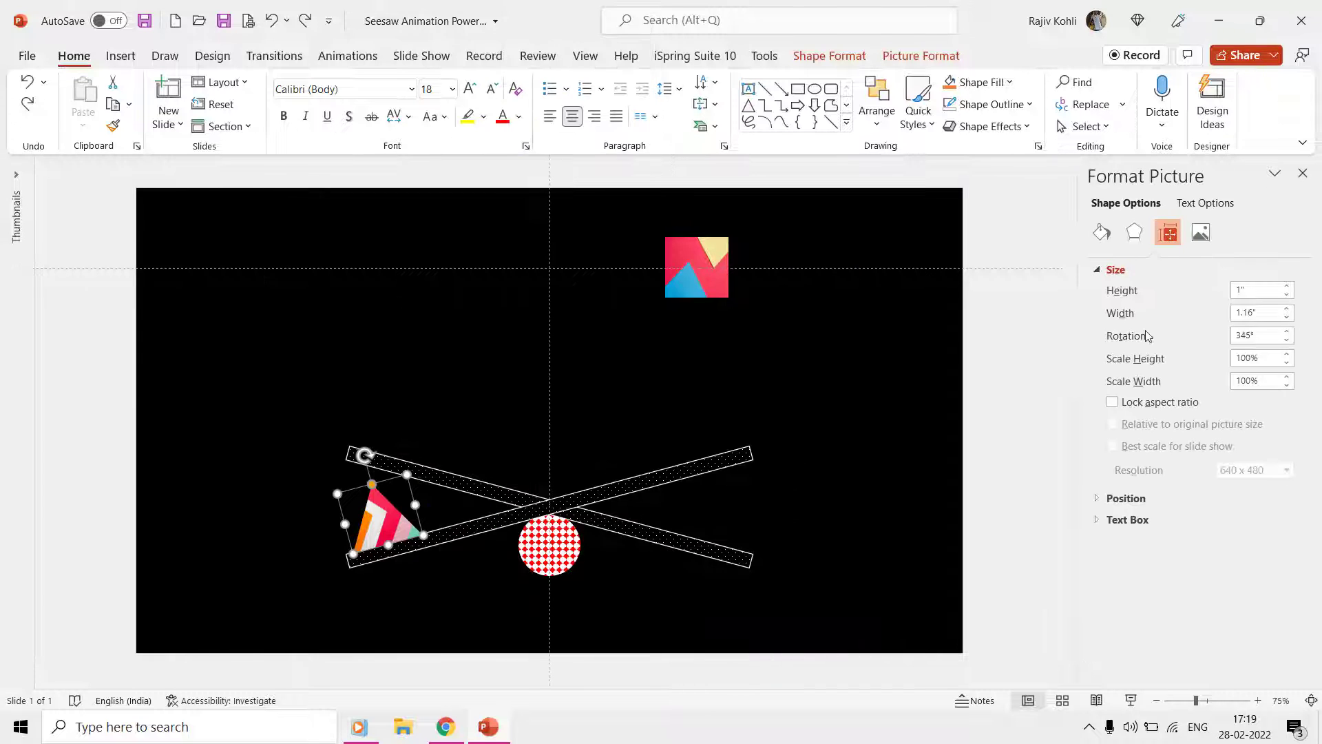
left_click(1272, 333)
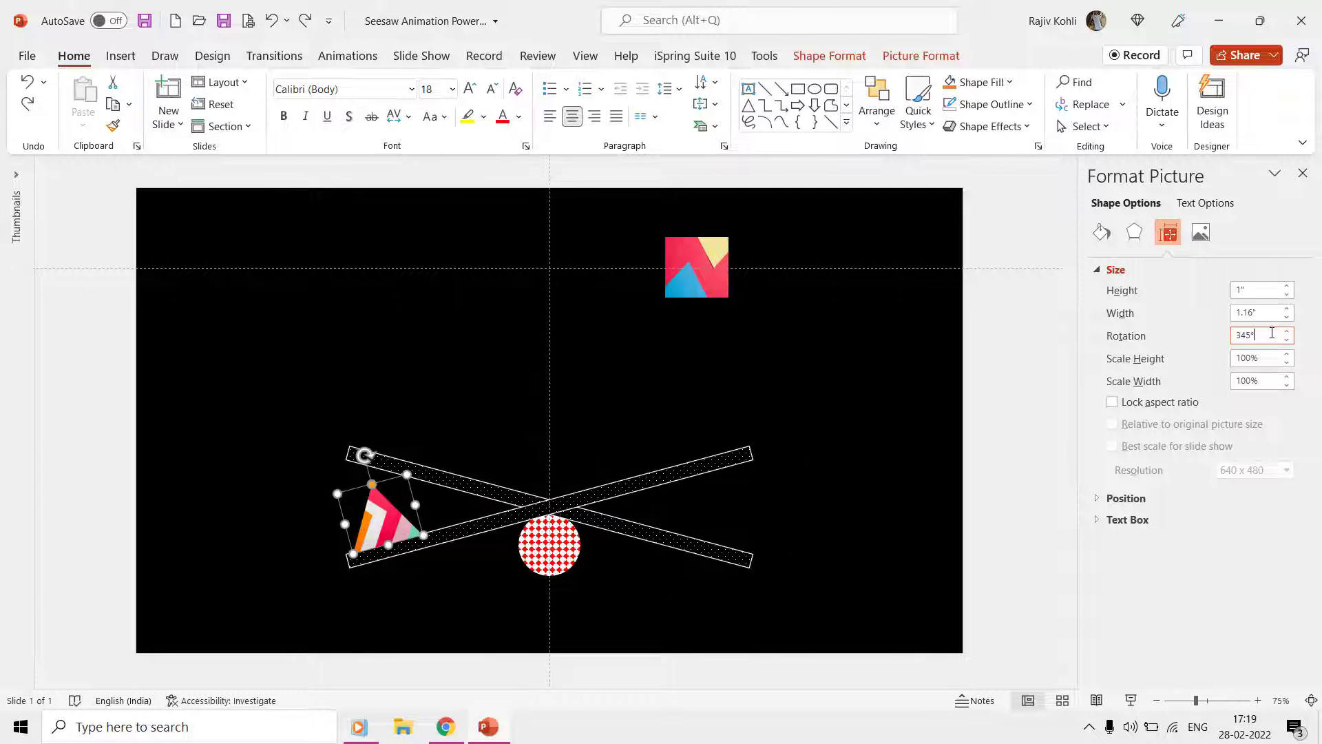
left_click(628, 489)
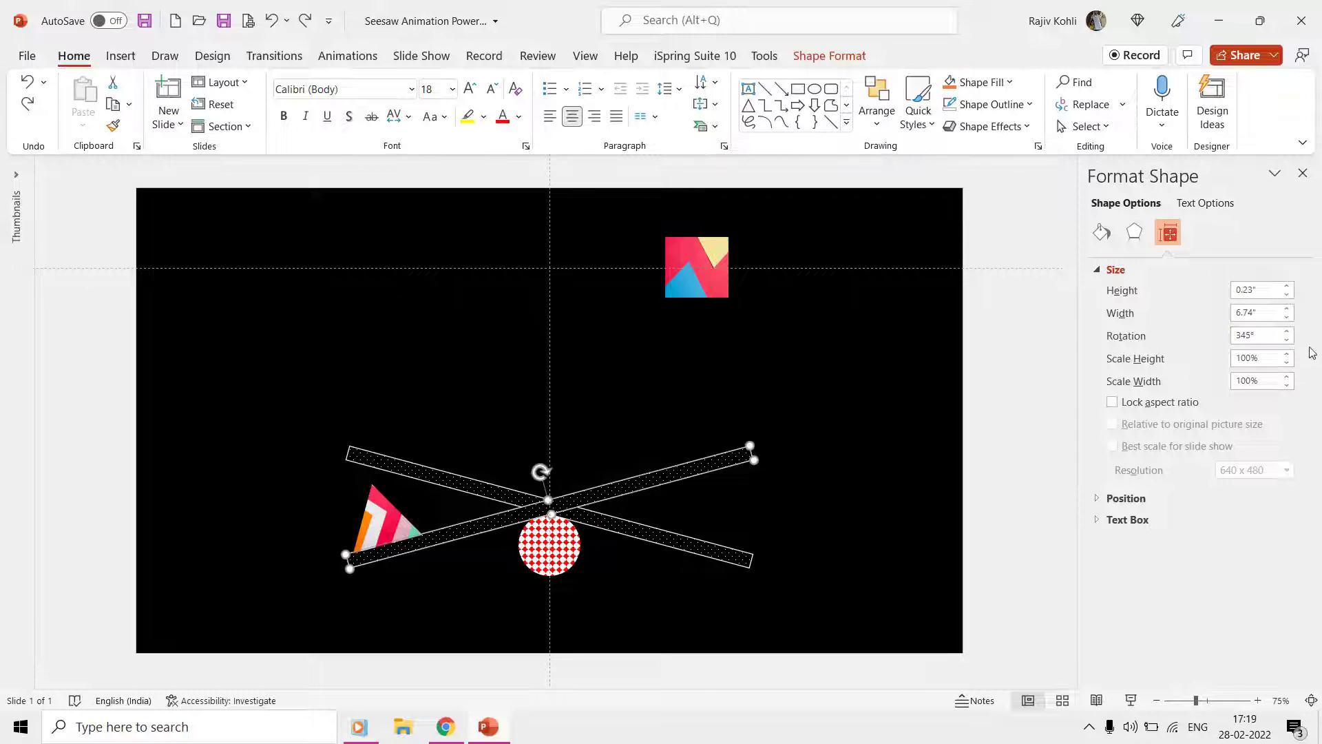
left_click_drag(1268, 337, 1219, 347)
Step: Open the Animation Pane and review the red square's Down effect options
left_click(1302, 174)
left_click(327, 60)
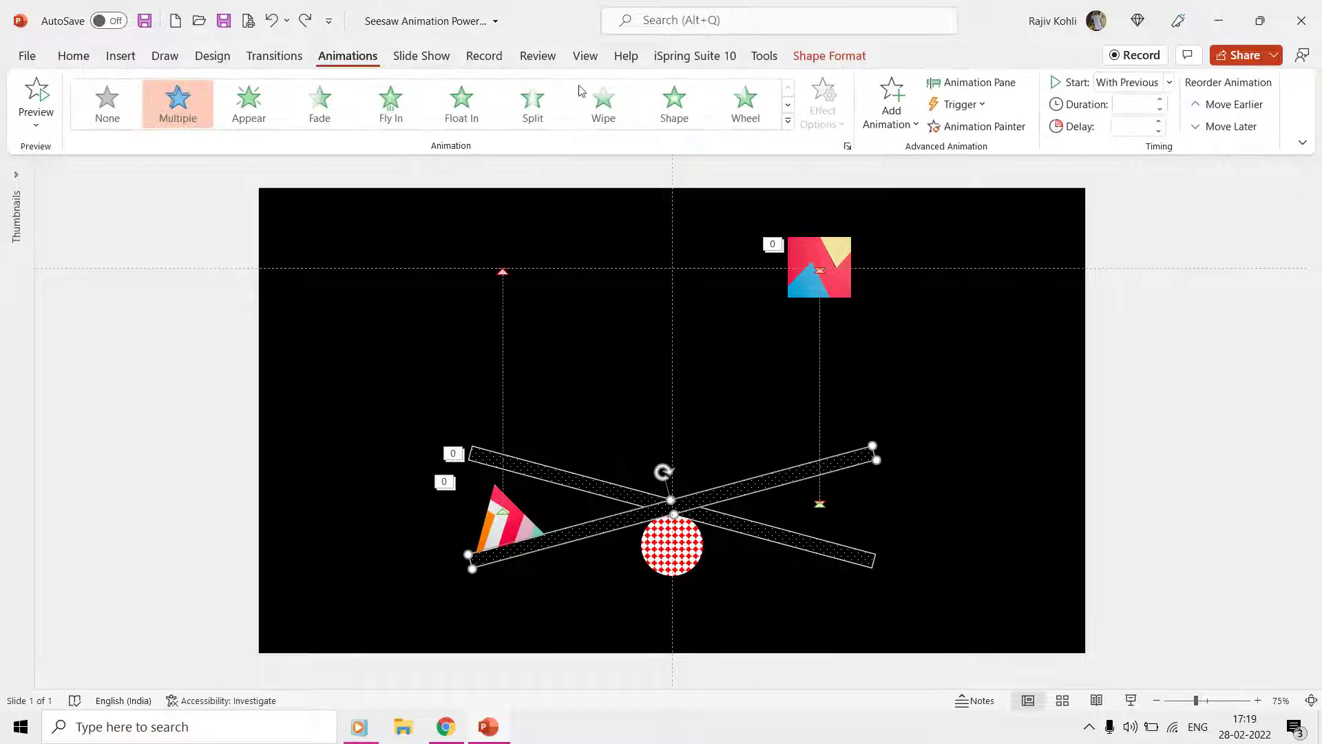
left_click(975, 85)
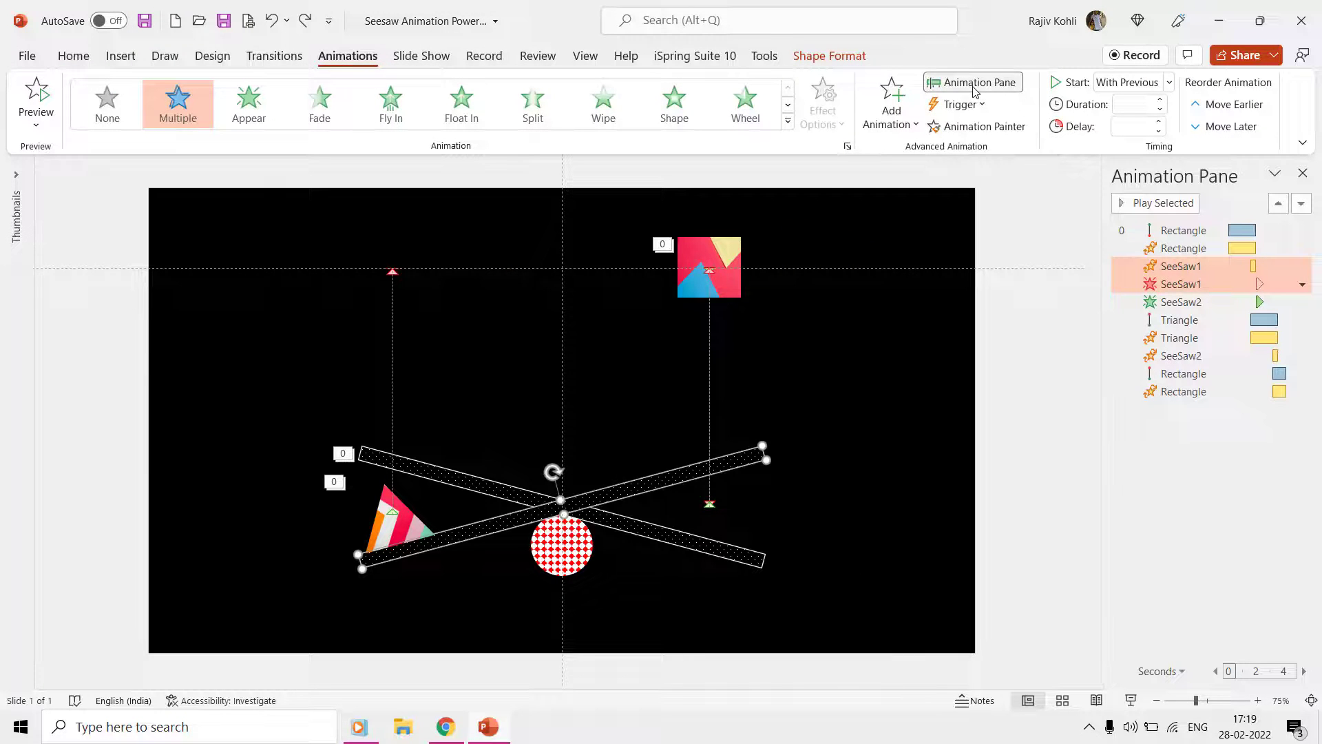
left_click(1154, 475)
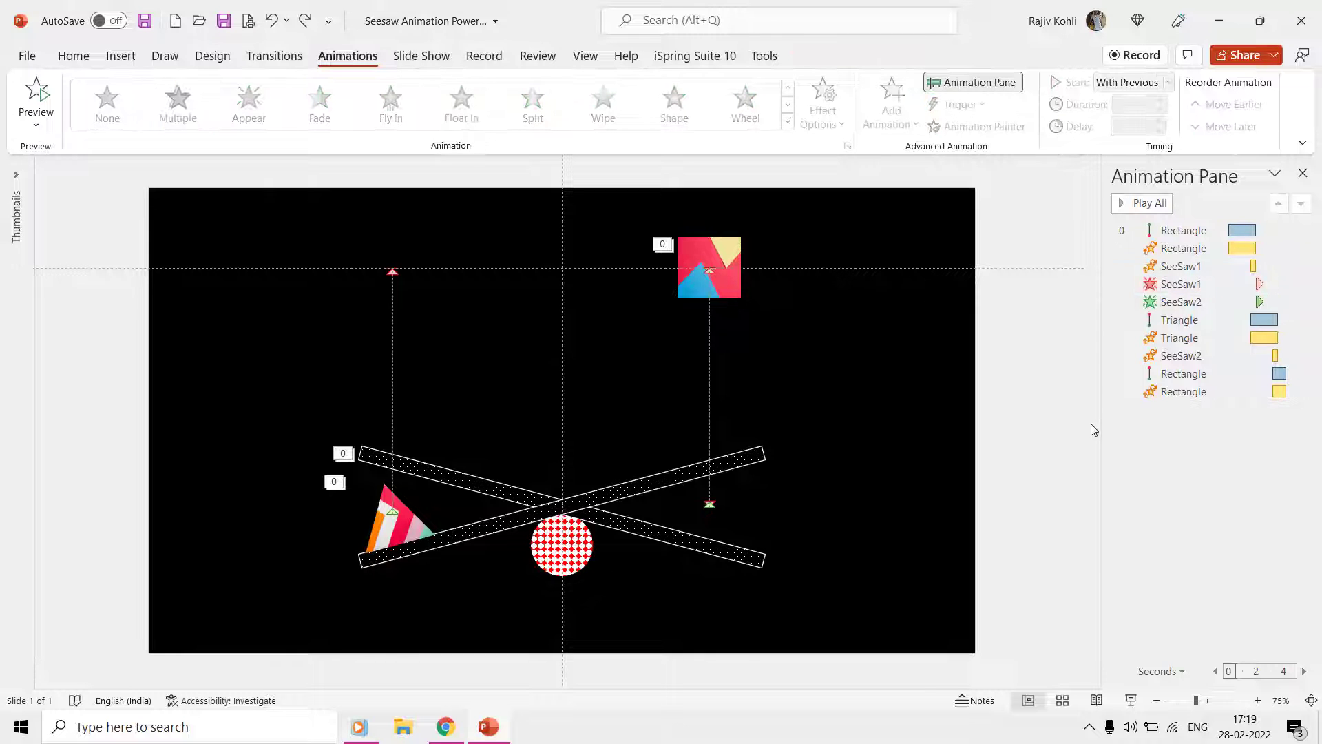
left_click(737, 264)
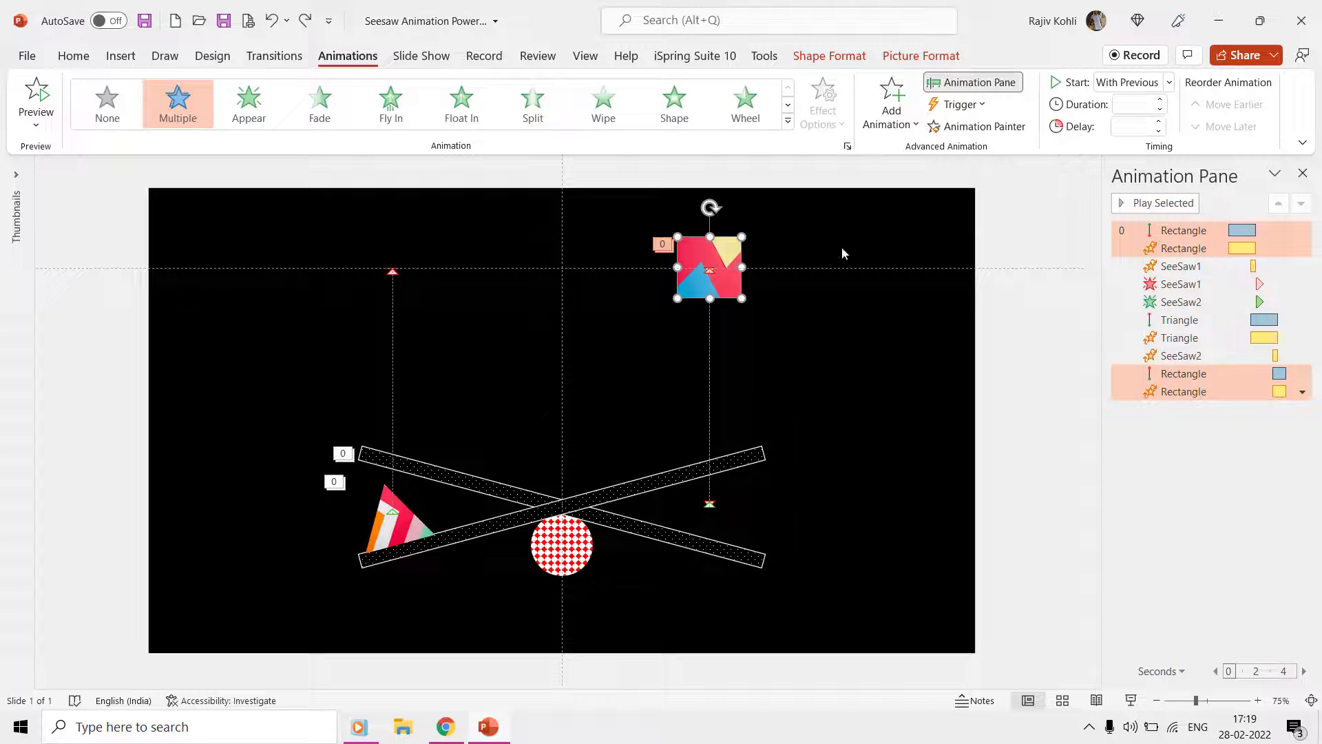
double_click(1177, 233)
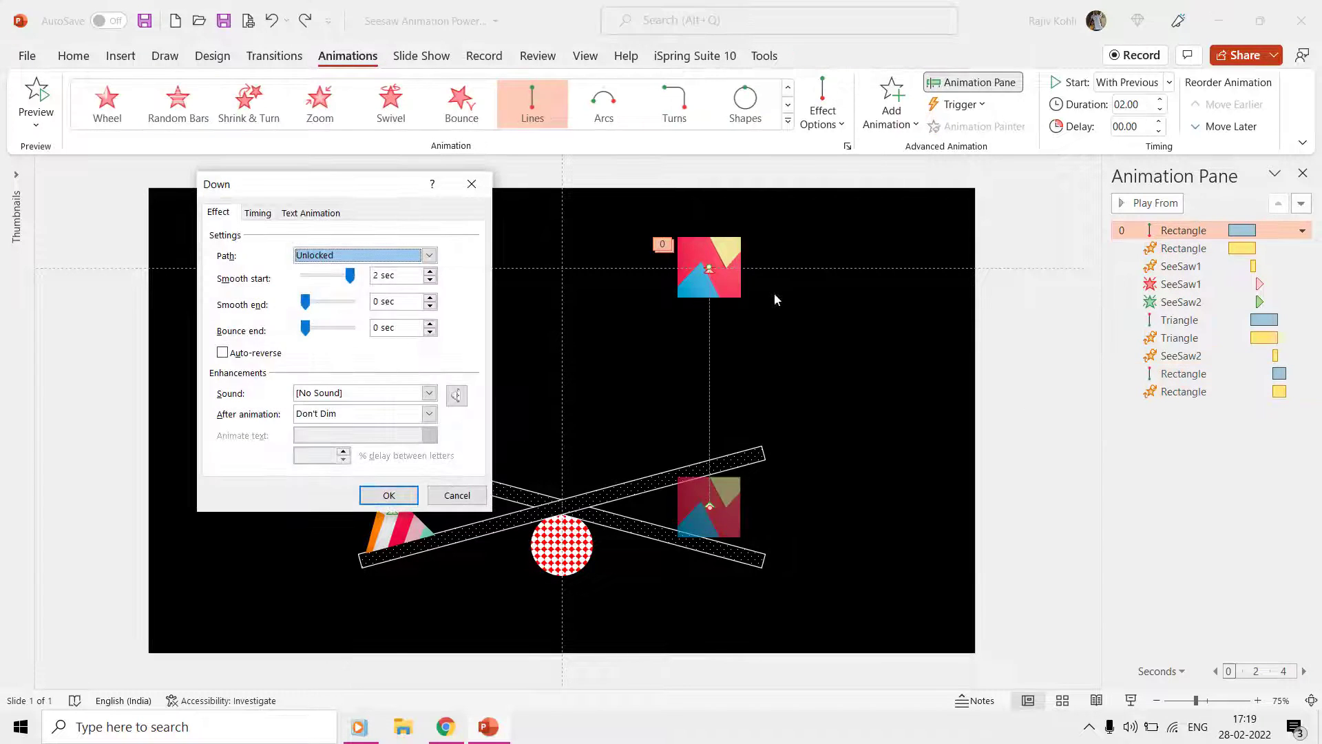
key("Return")
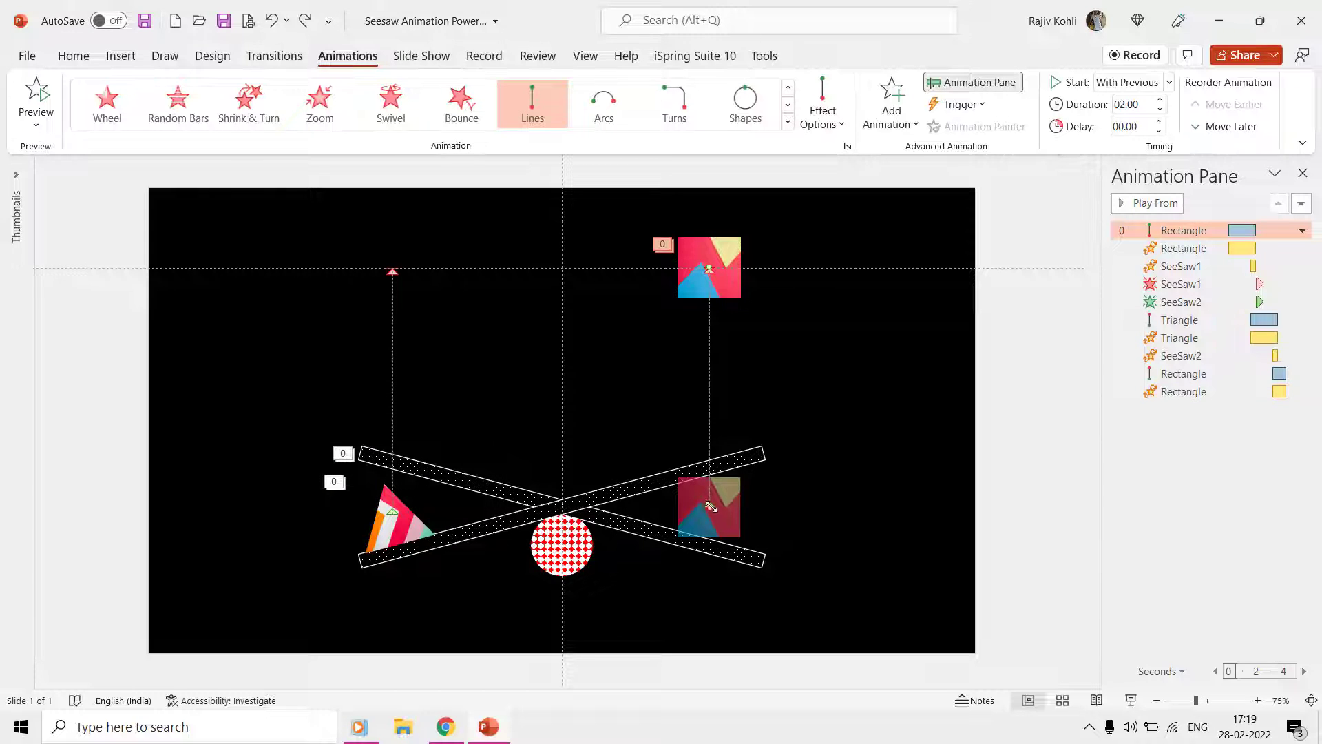
Step: Drag the square's path end slightly lower, keeping the fall at 2 seconds
mouse_move(710, 506)
left_mouse_down()
mouse_move(710, 532)
mouse_move(710, 515)
left_mouse_up()
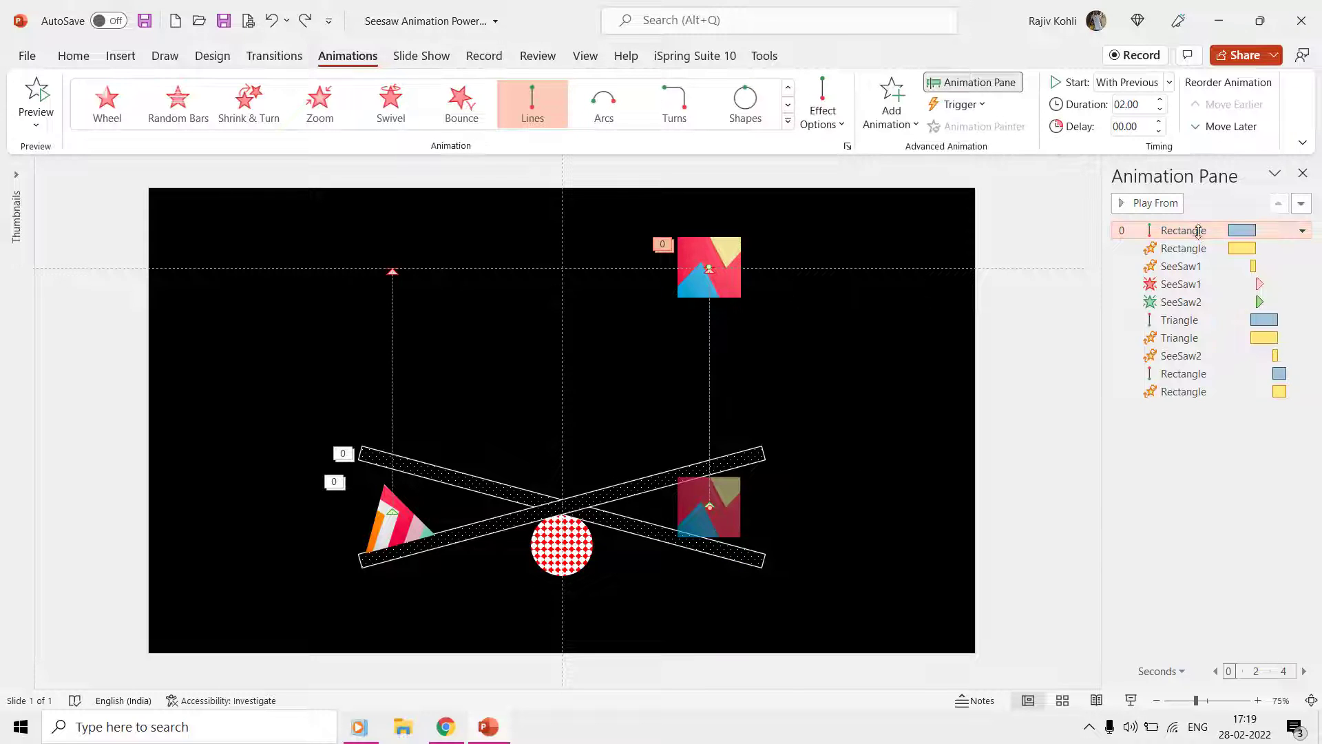
left_click(1160, 100)
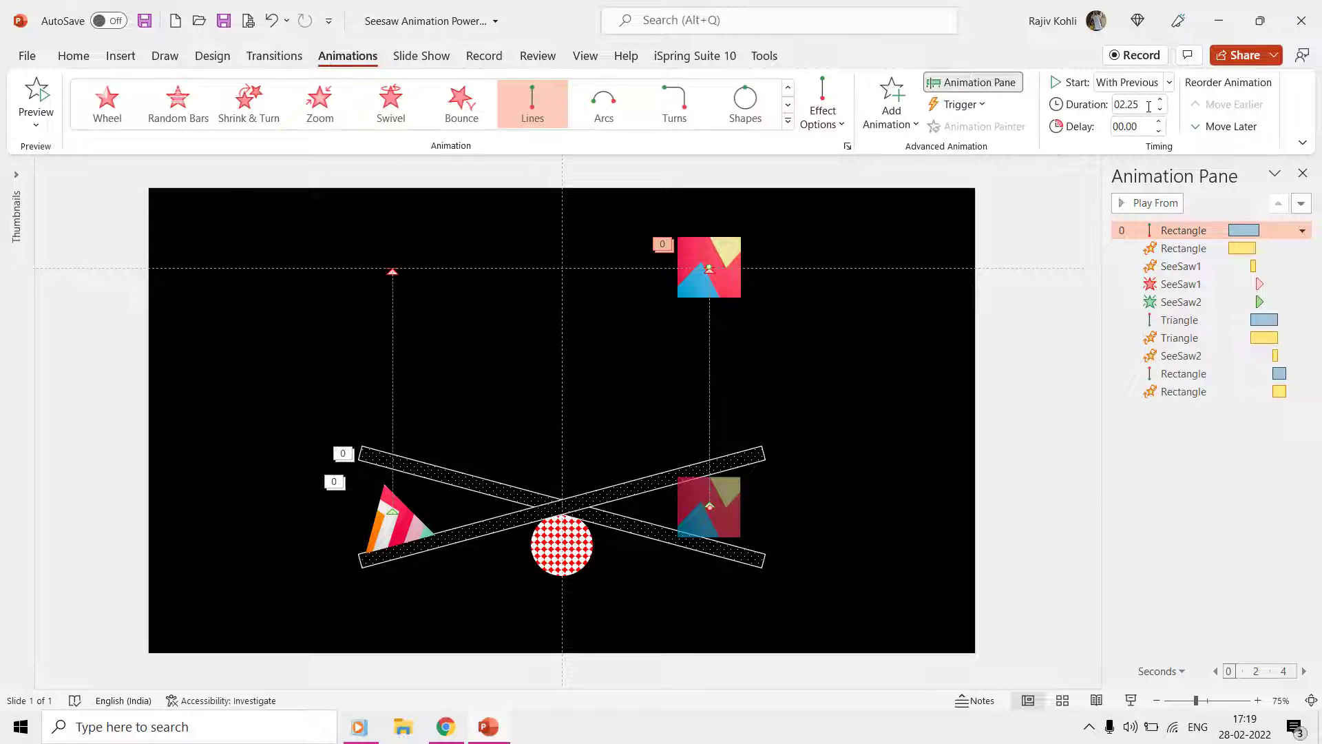
key("ctrl+z")
left_click(1183, 236)
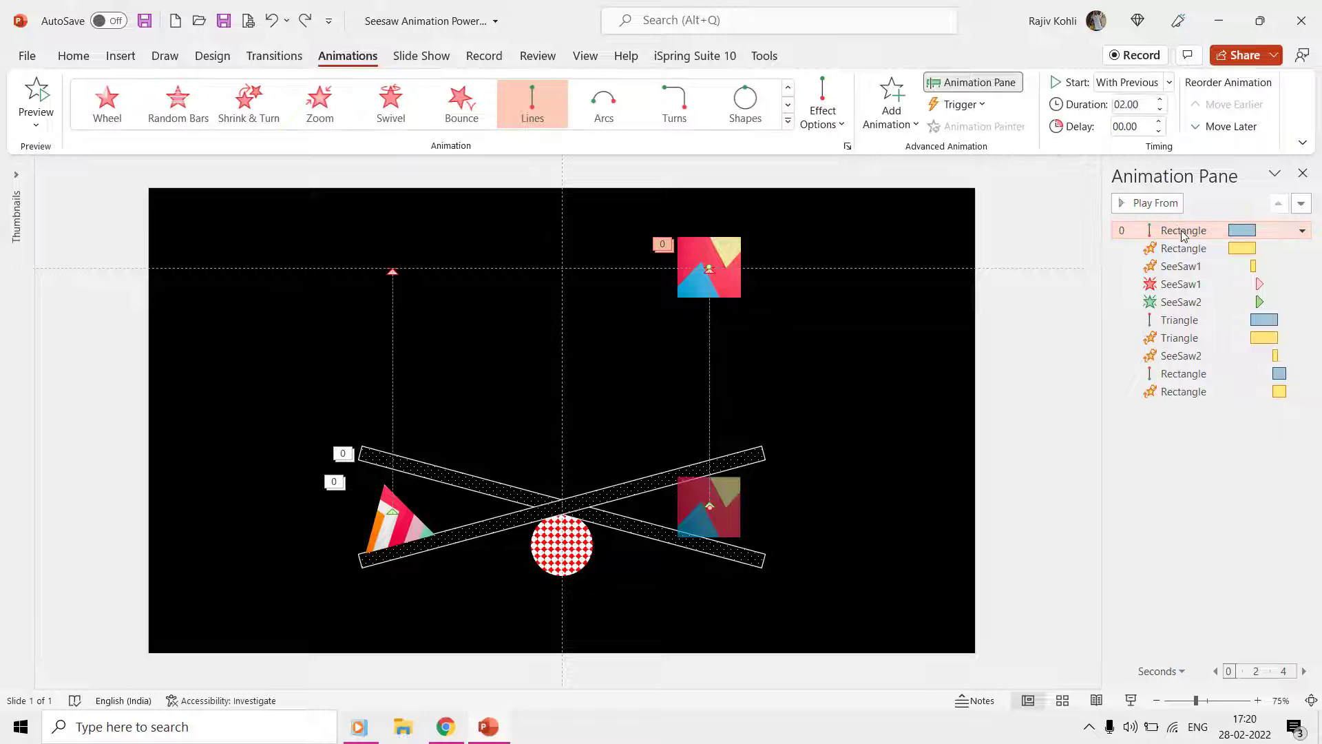
double_click(1183, 235)
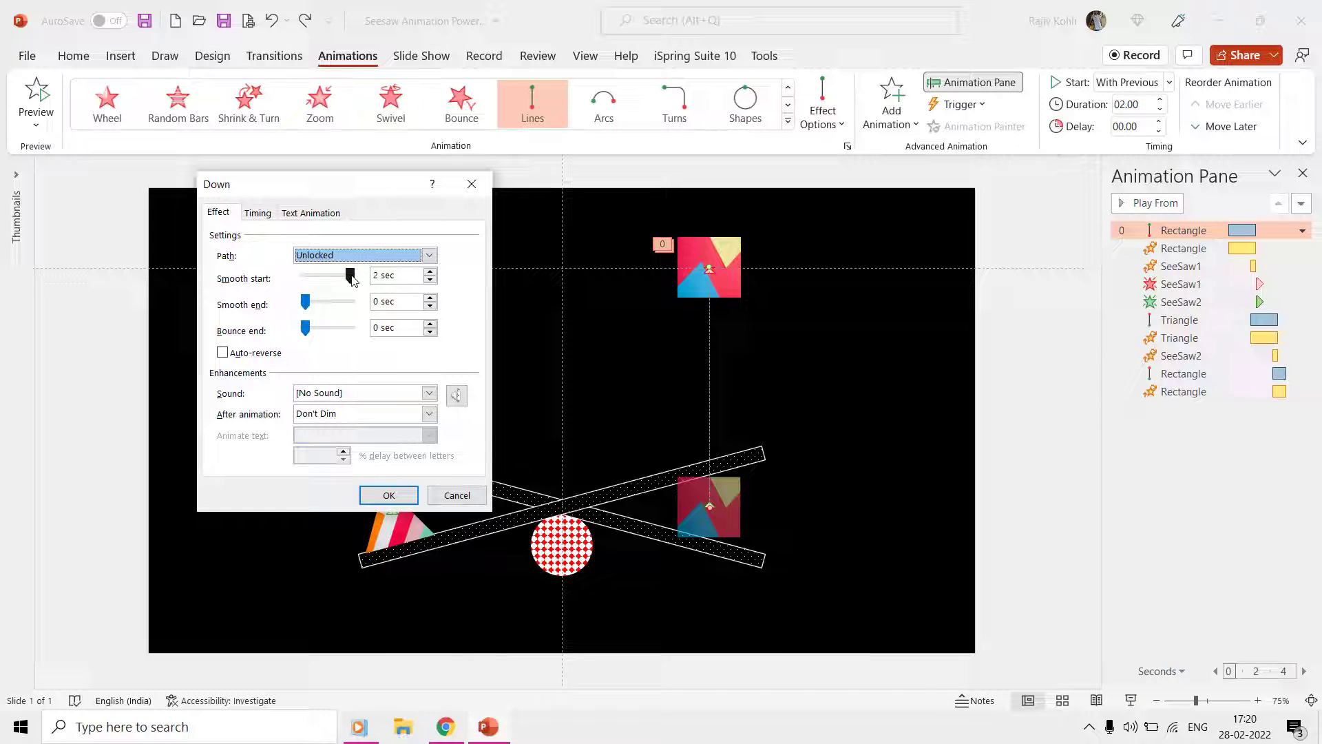
key("Return")
key("Down")
key("Return")
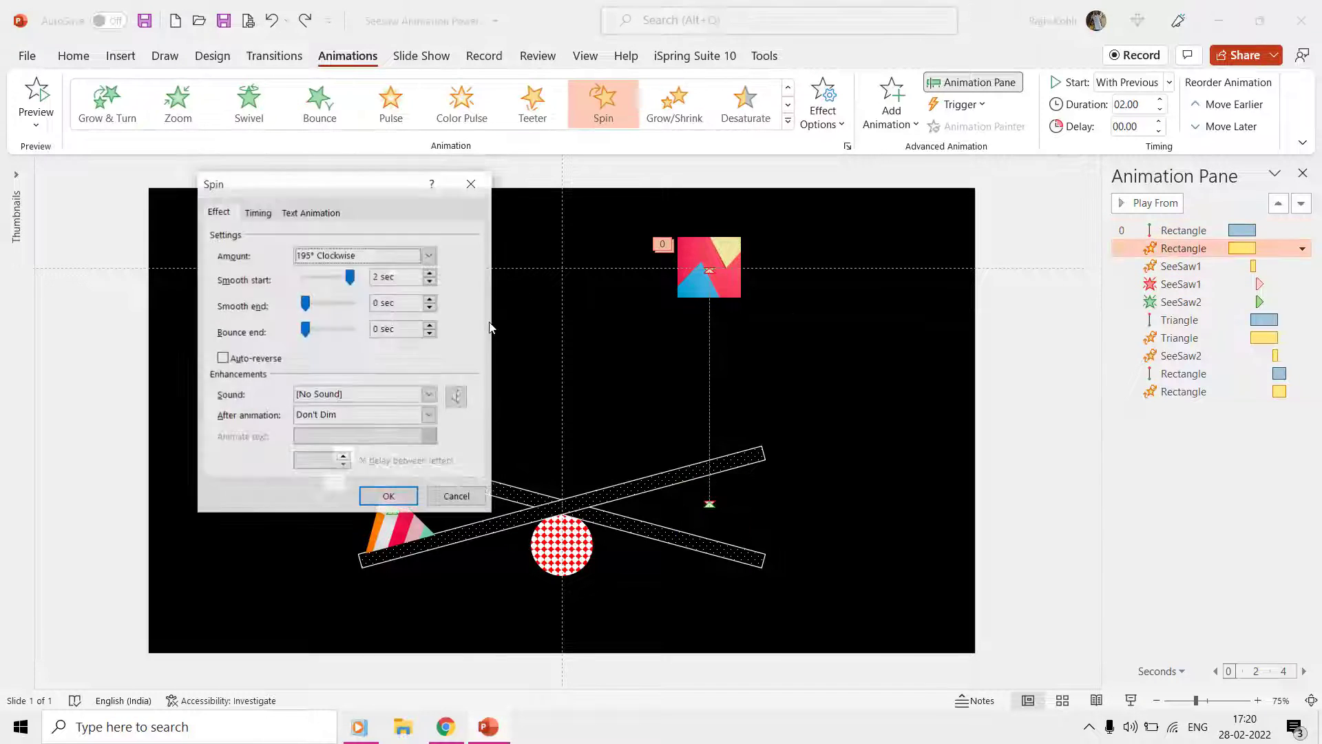
left_click(347, 257)
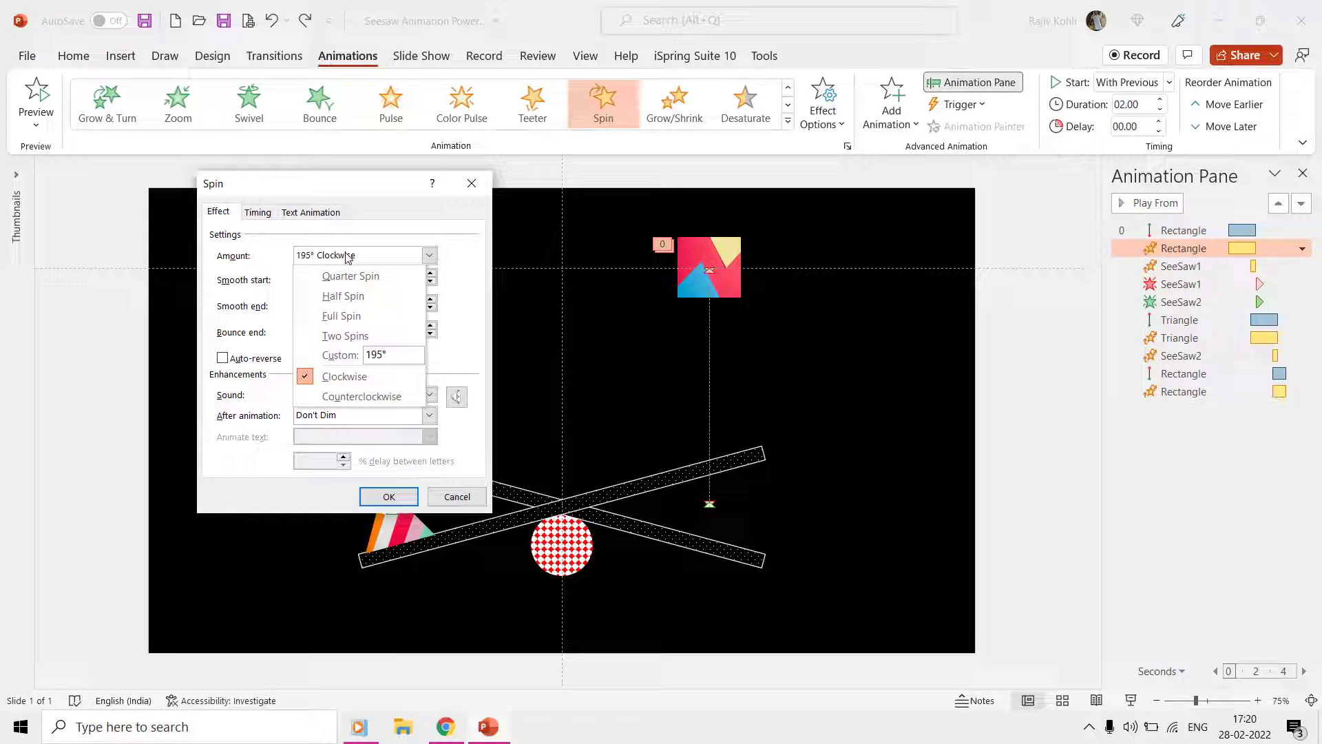
left_click(348, 256)
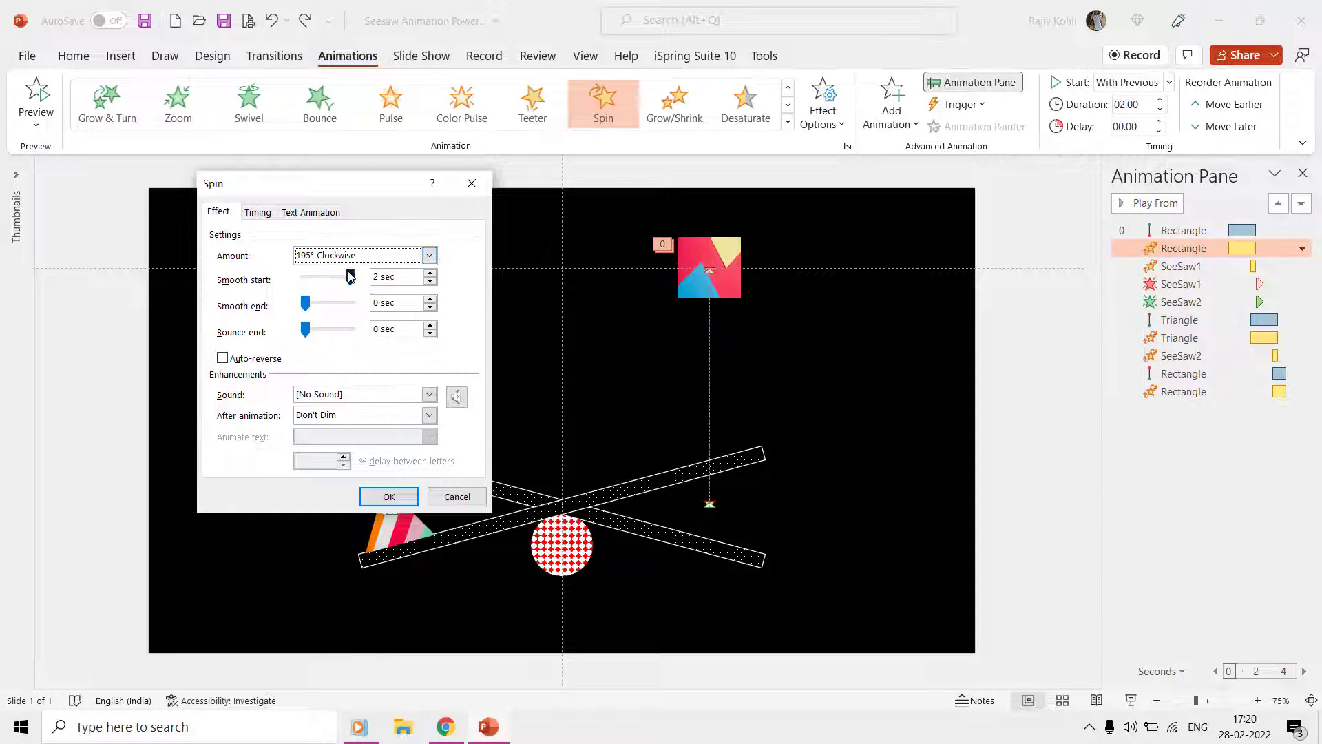
left_click(351, 279)
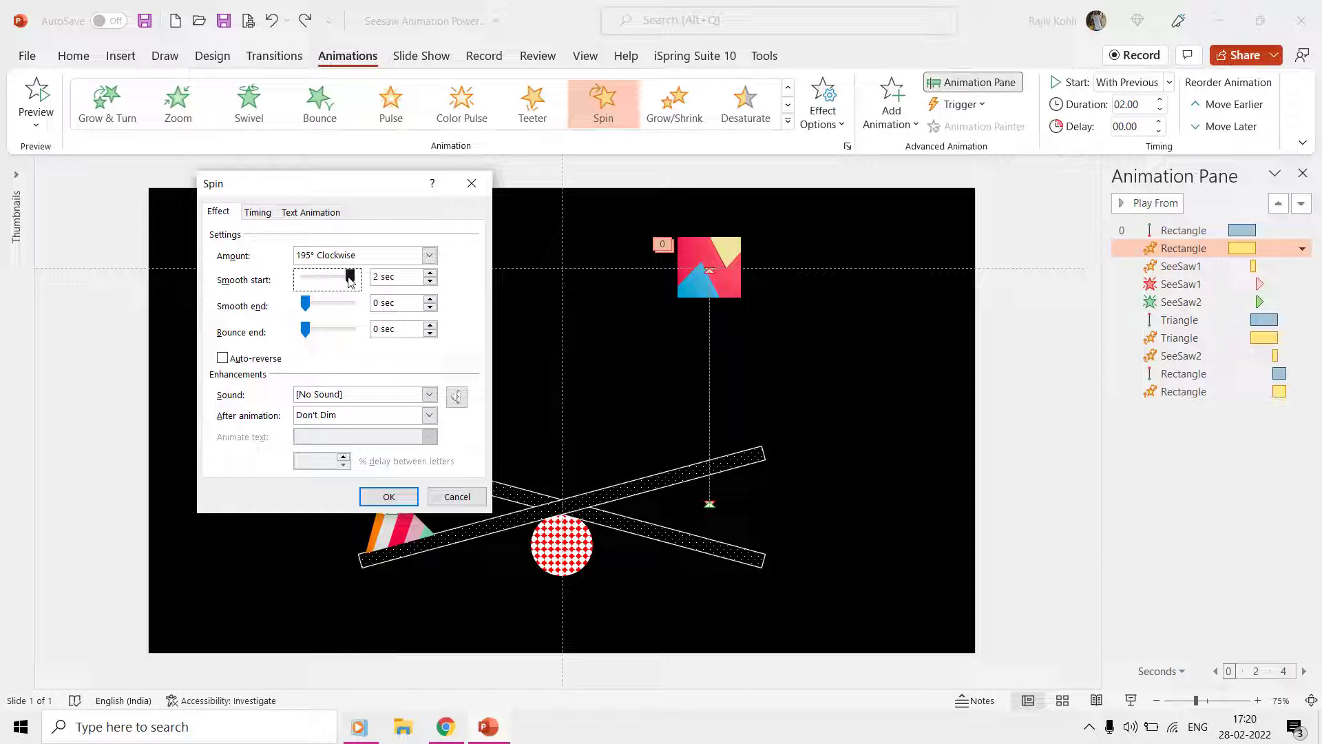
key("Return")
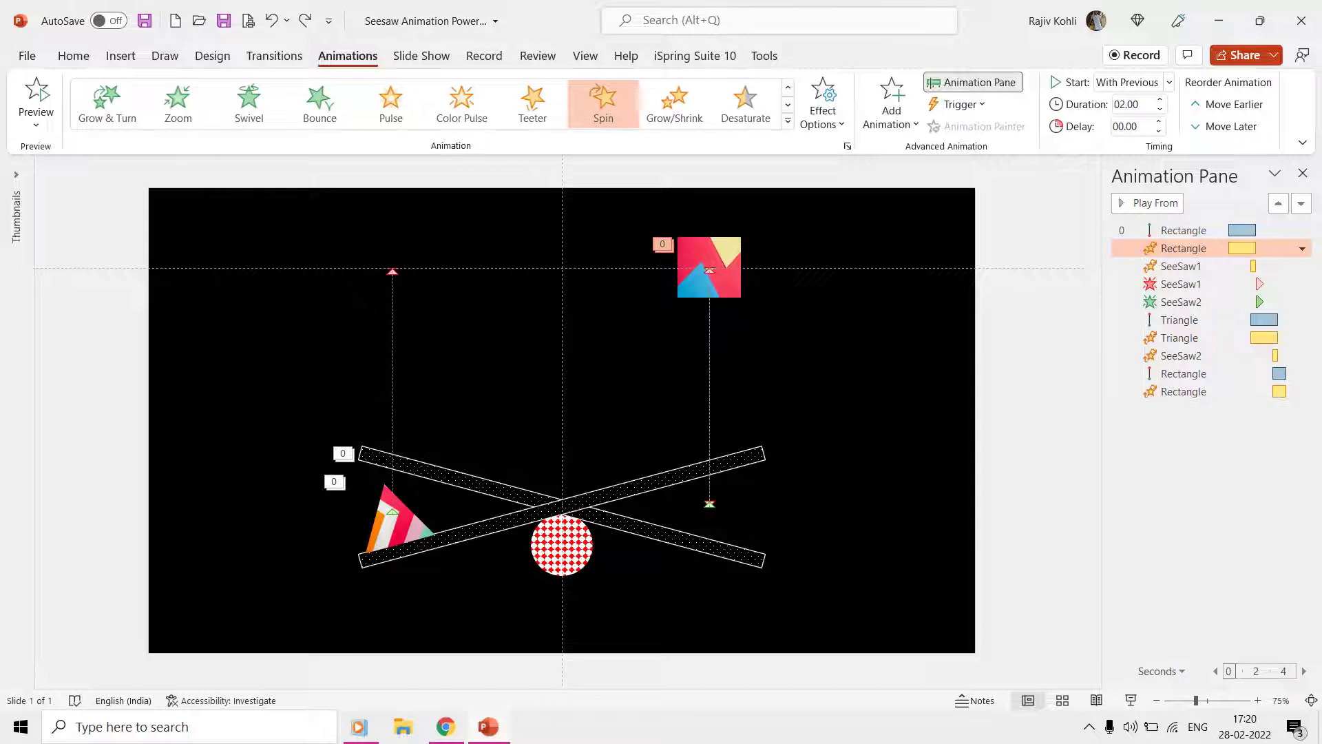
left_click(1222, 267)
left_click(1211, 387, "shift")
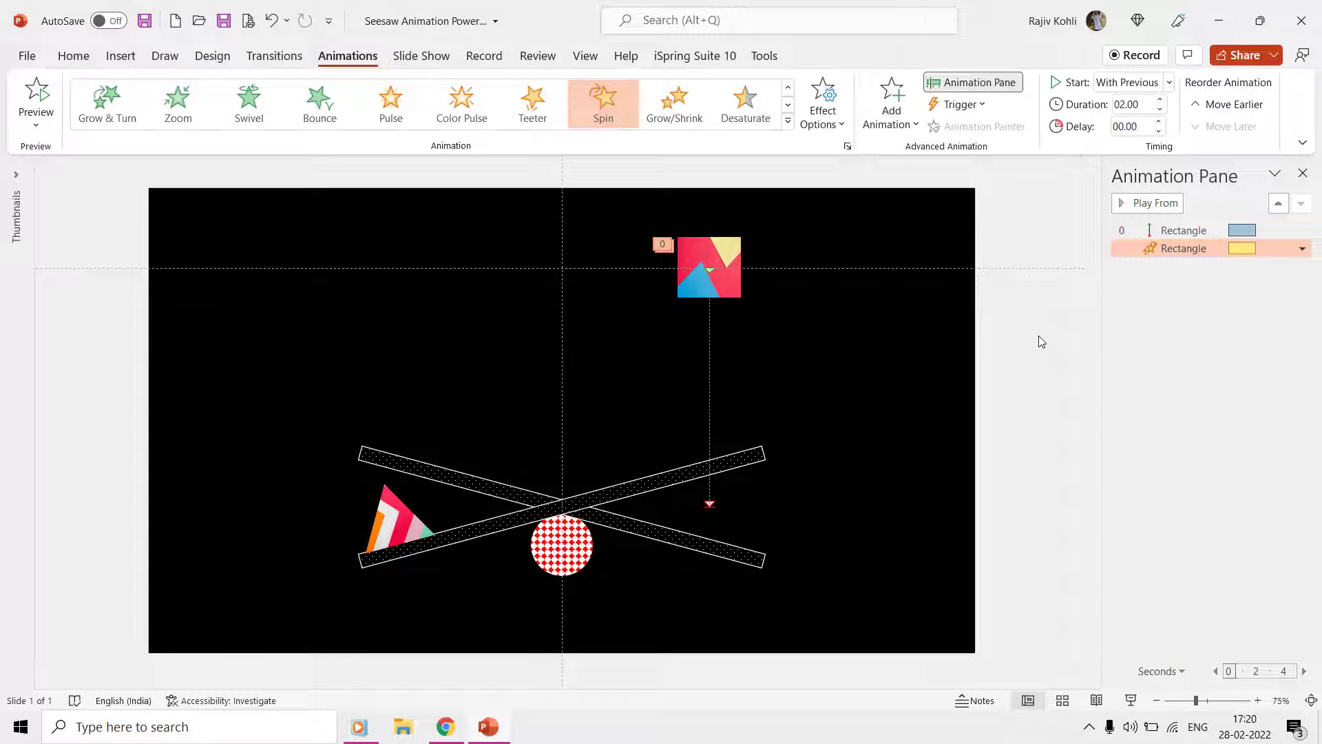
key("ctrl+a")
left_click(774, 449)
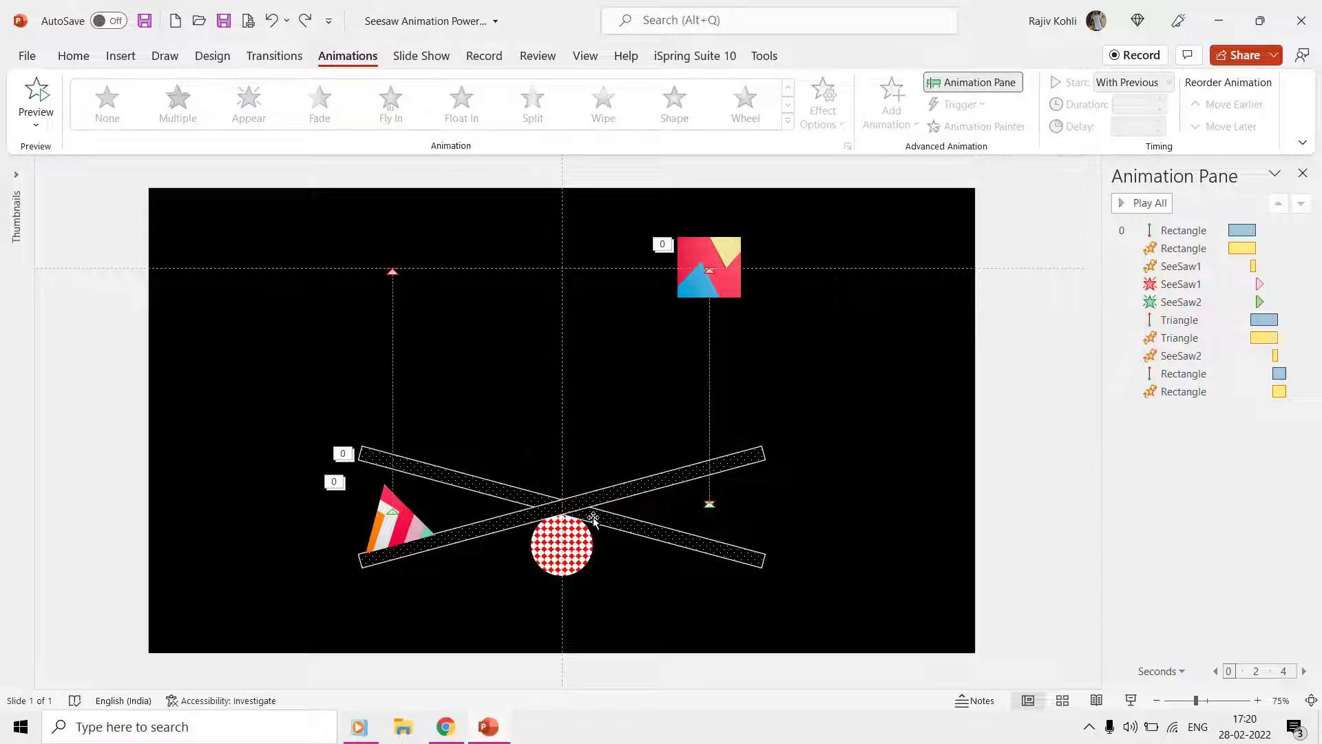
double_click(1197, 267)
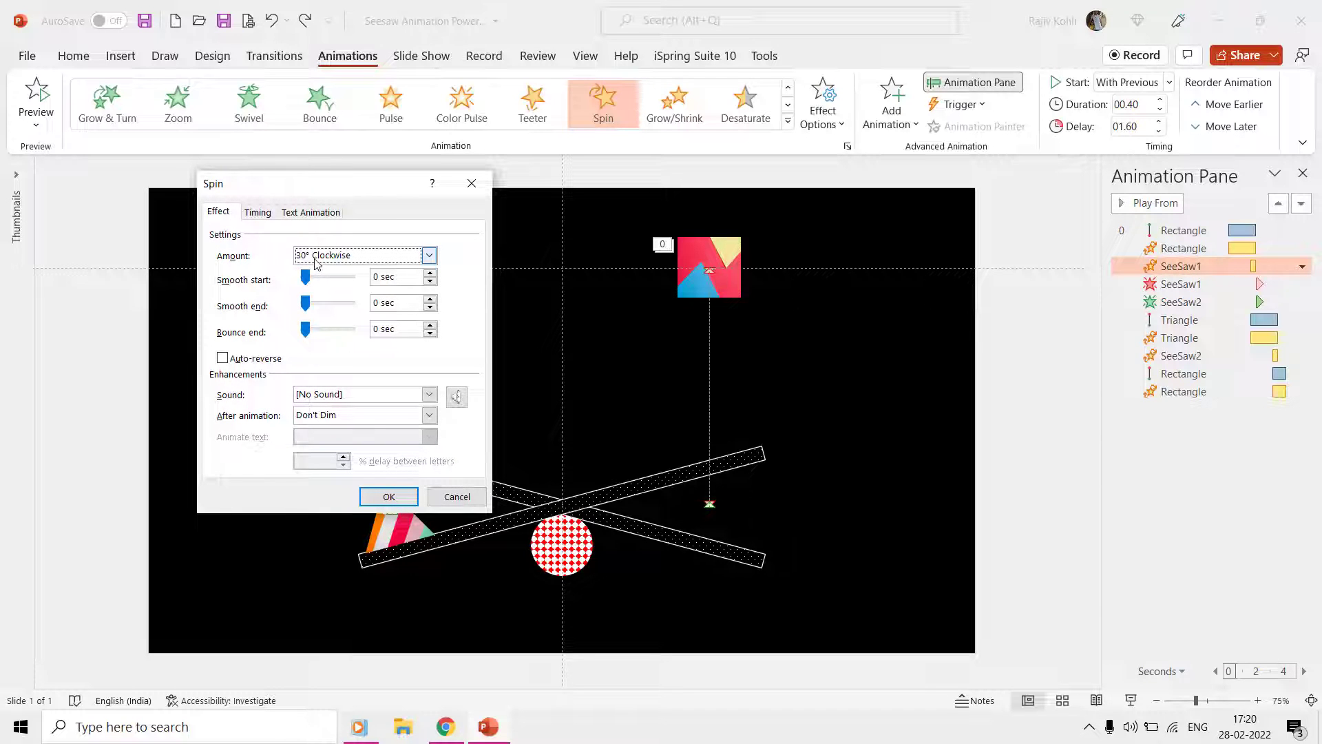
key("Escape")
left_click(1145, 129)
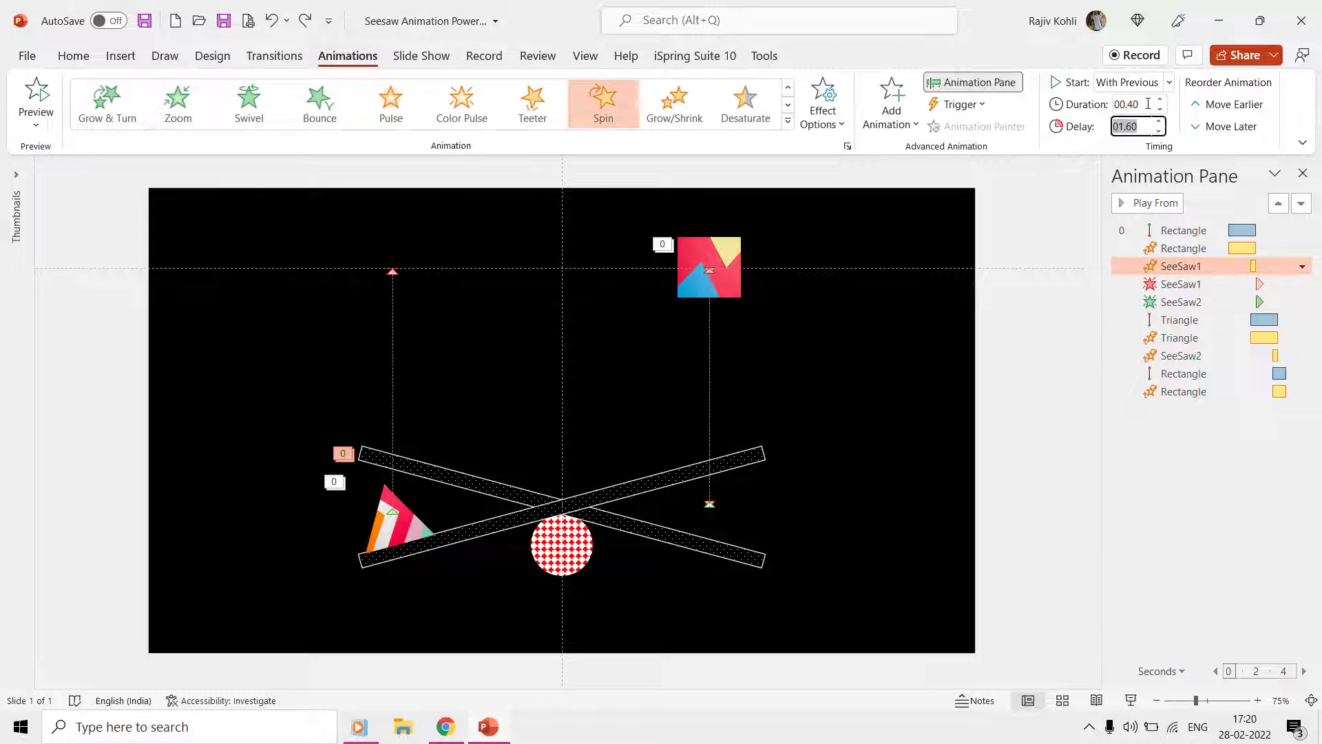
left_click(1148, 104)
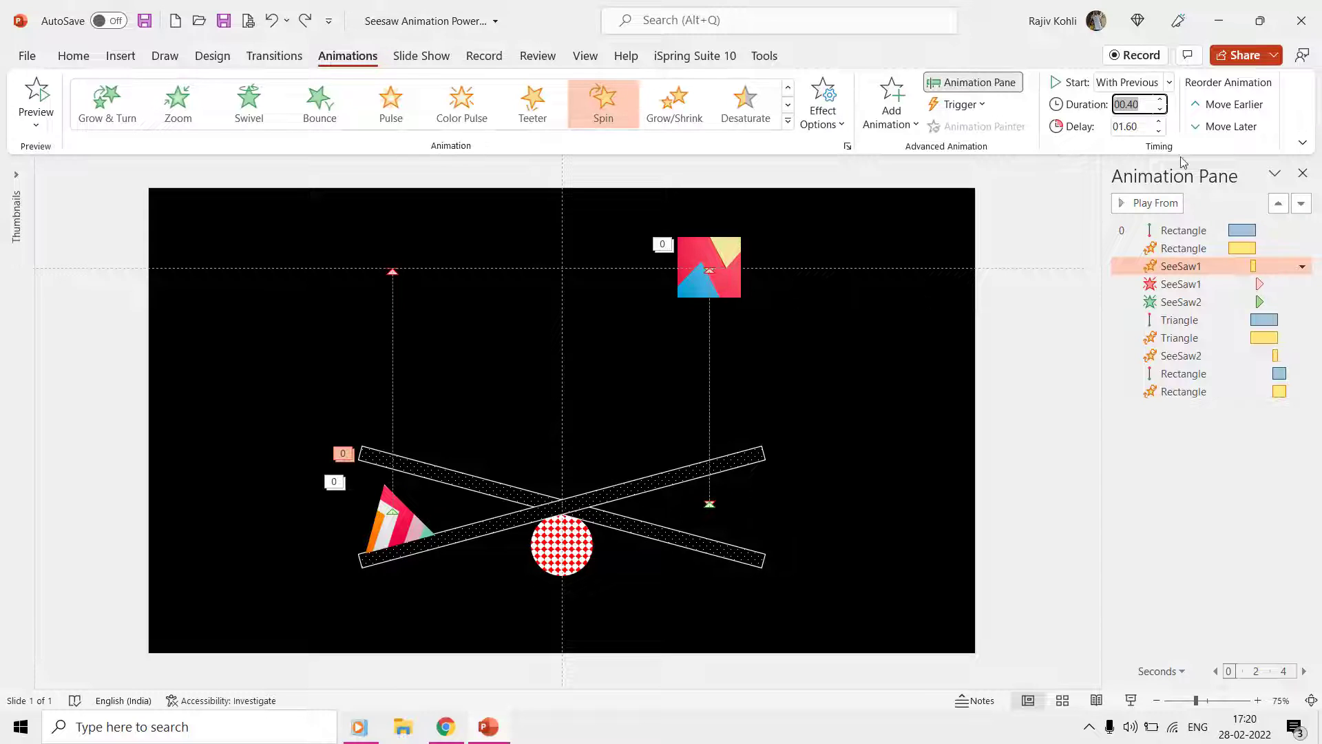
left_click(1226, 285)
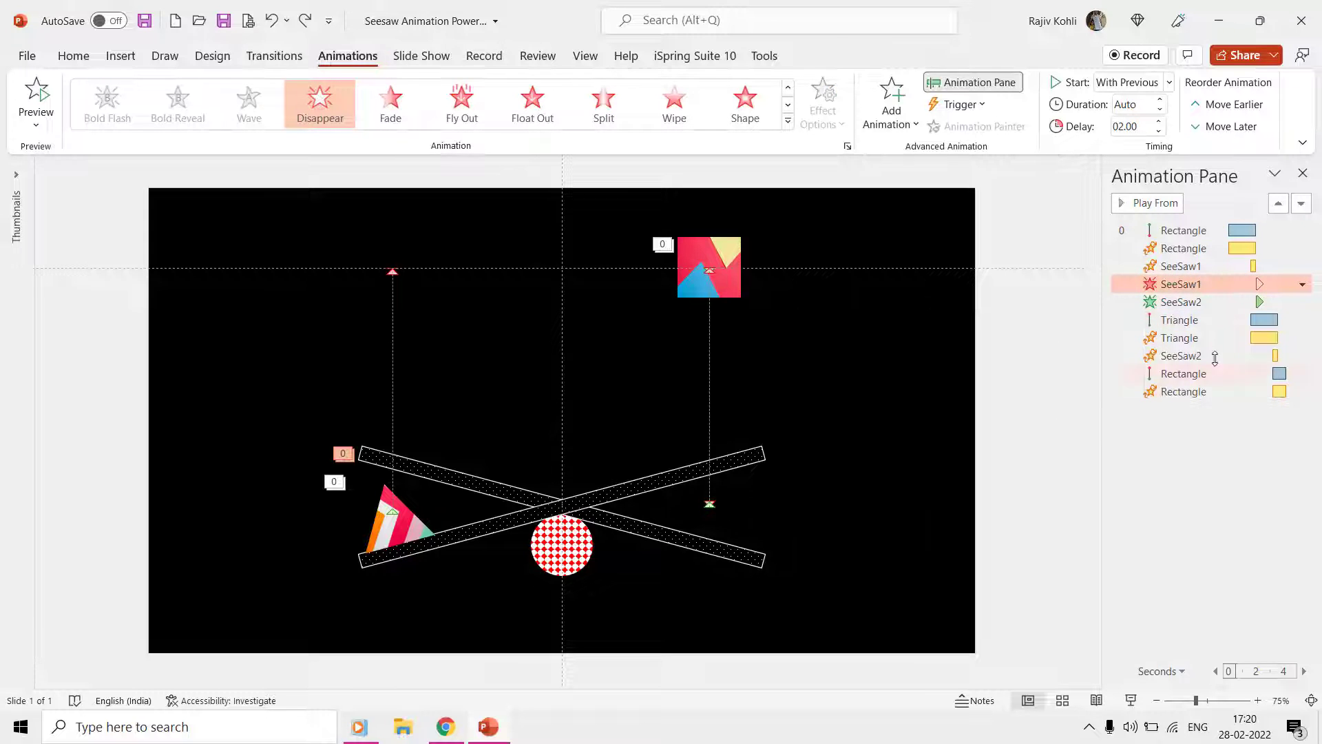
double_click(1225, 266)
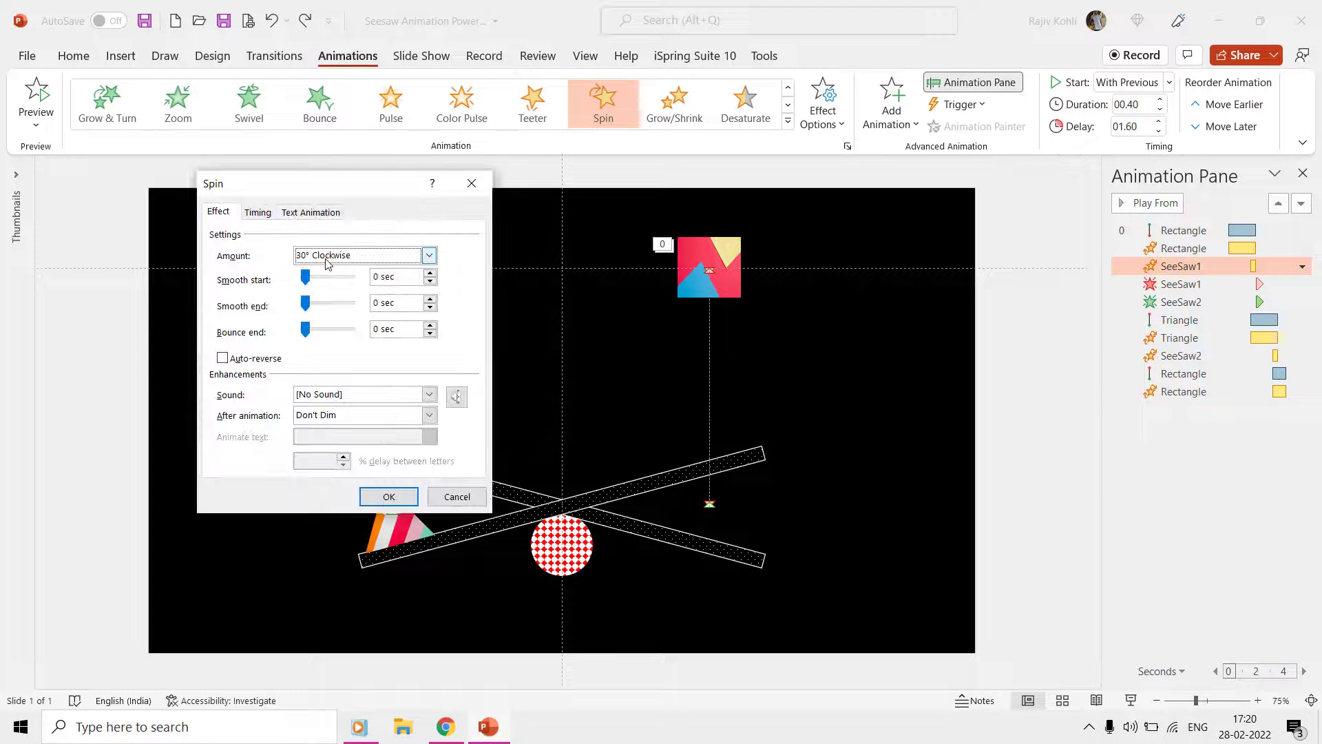
key("Escape")
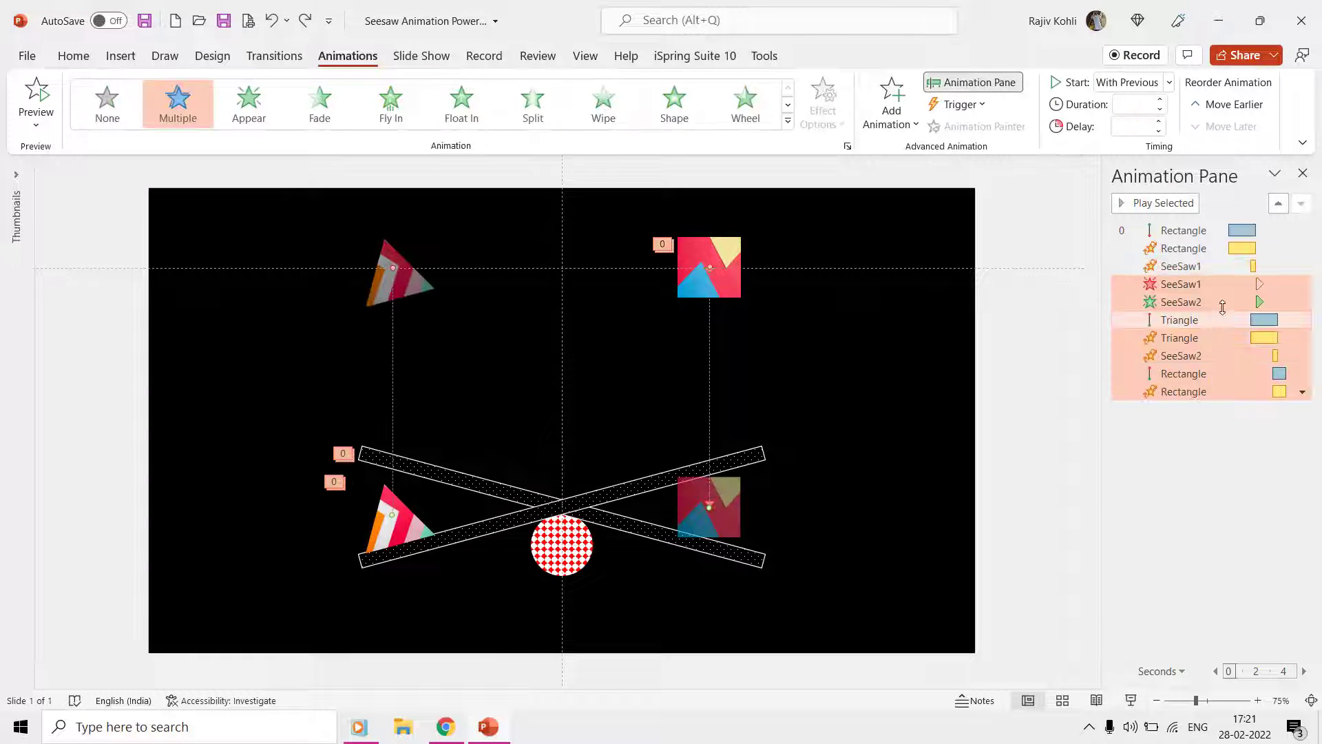
double_click(1222, 288)
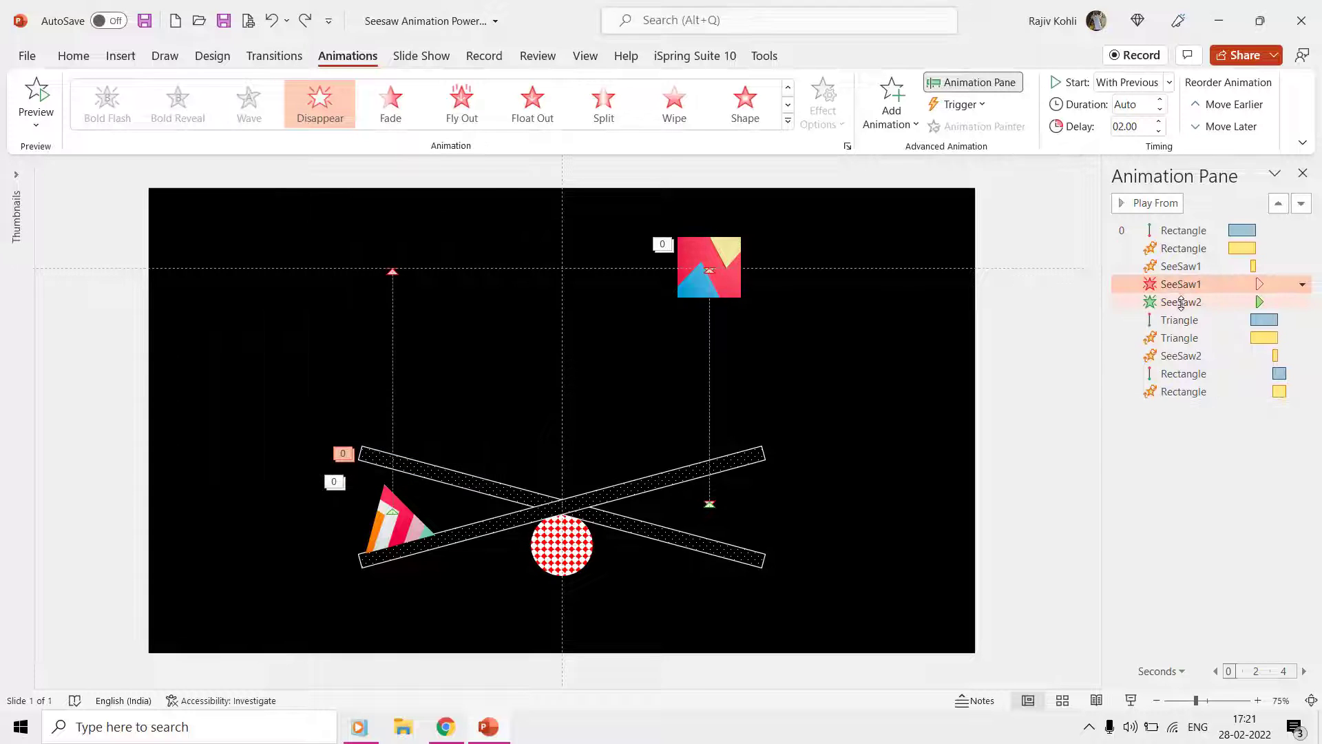
key("Escape")
double_click(1177, 302)
key("Escape")
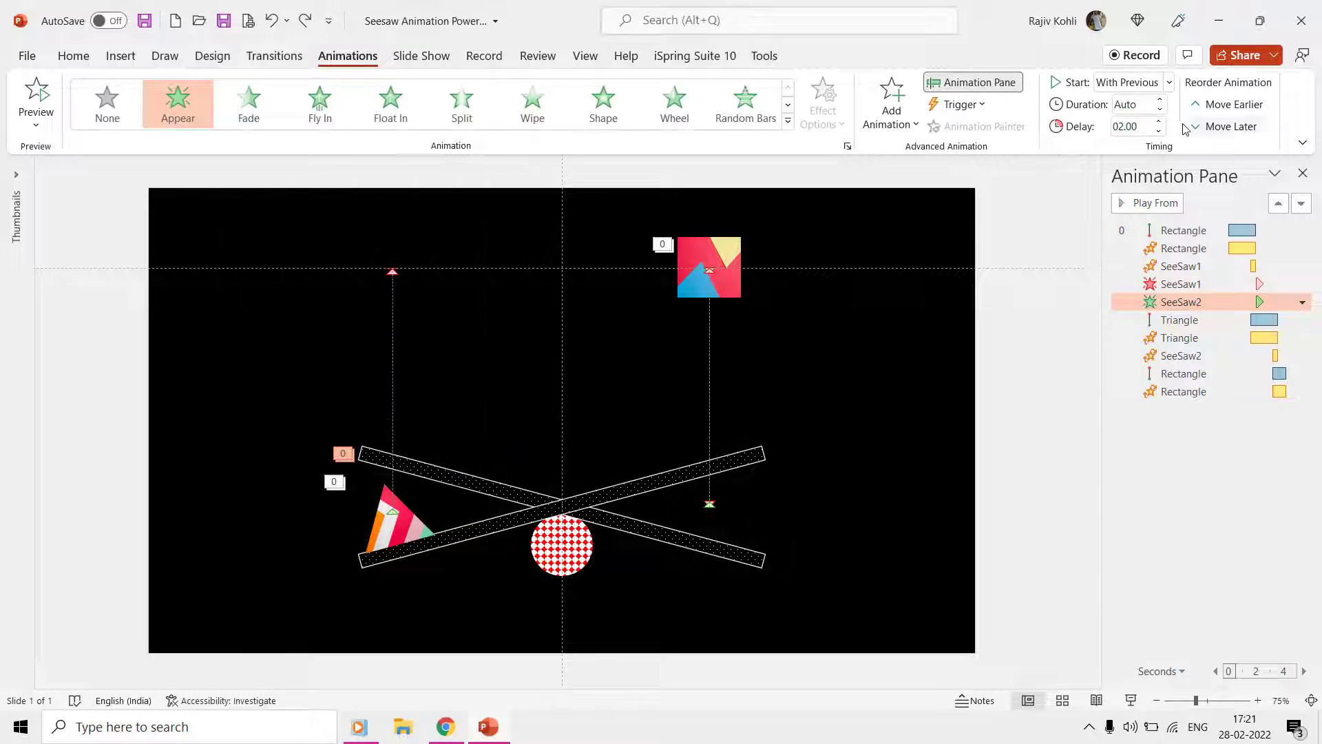
left_click(1146, 129)
key("Up")
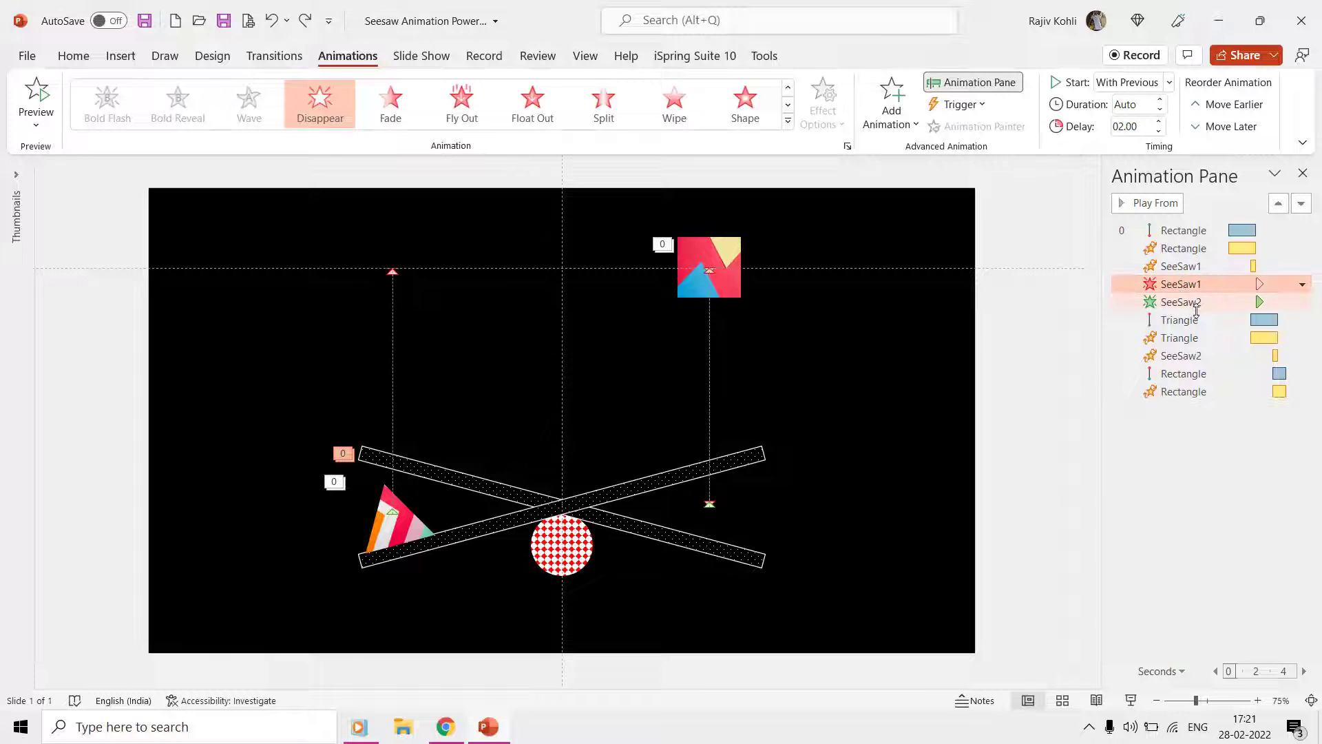
Step: Select the triangle's motion path and confirm its 01.60 sec launch delay
left_click(1191, 319)
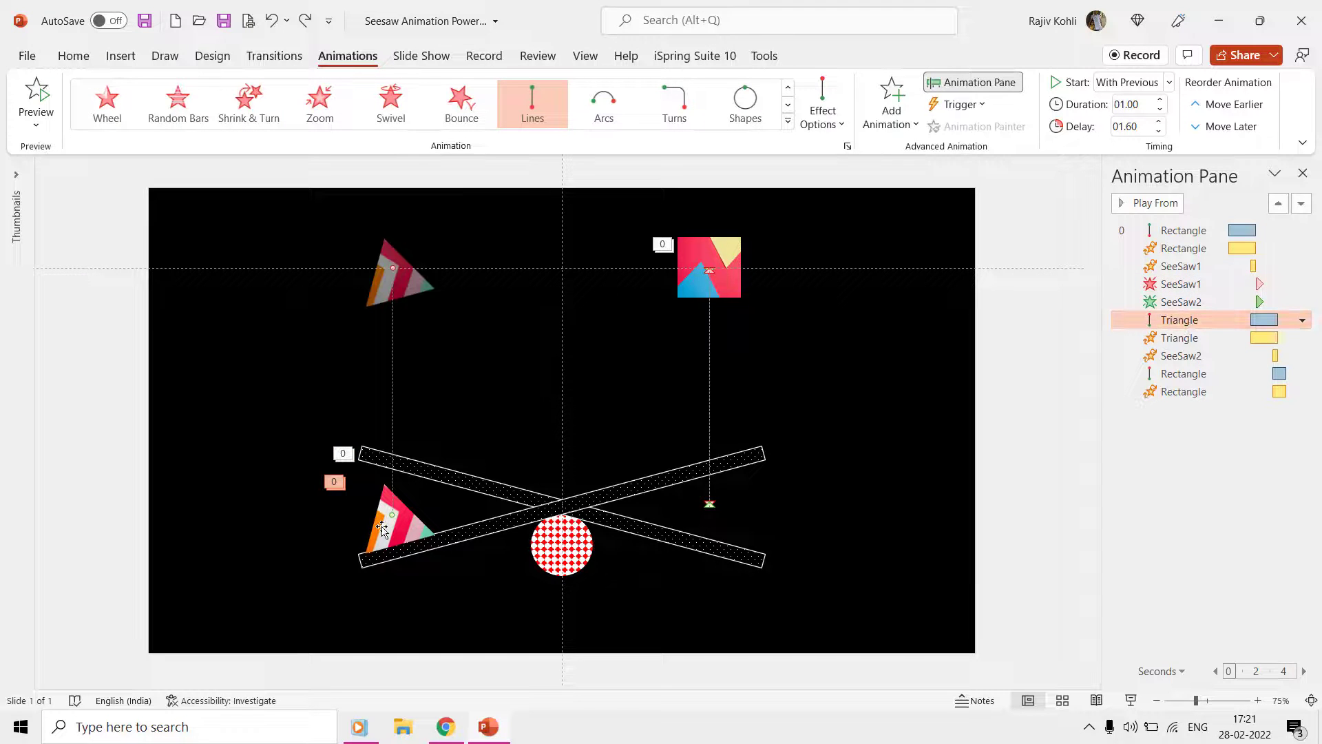
left_click(382, 528)
left_click(391, 516)
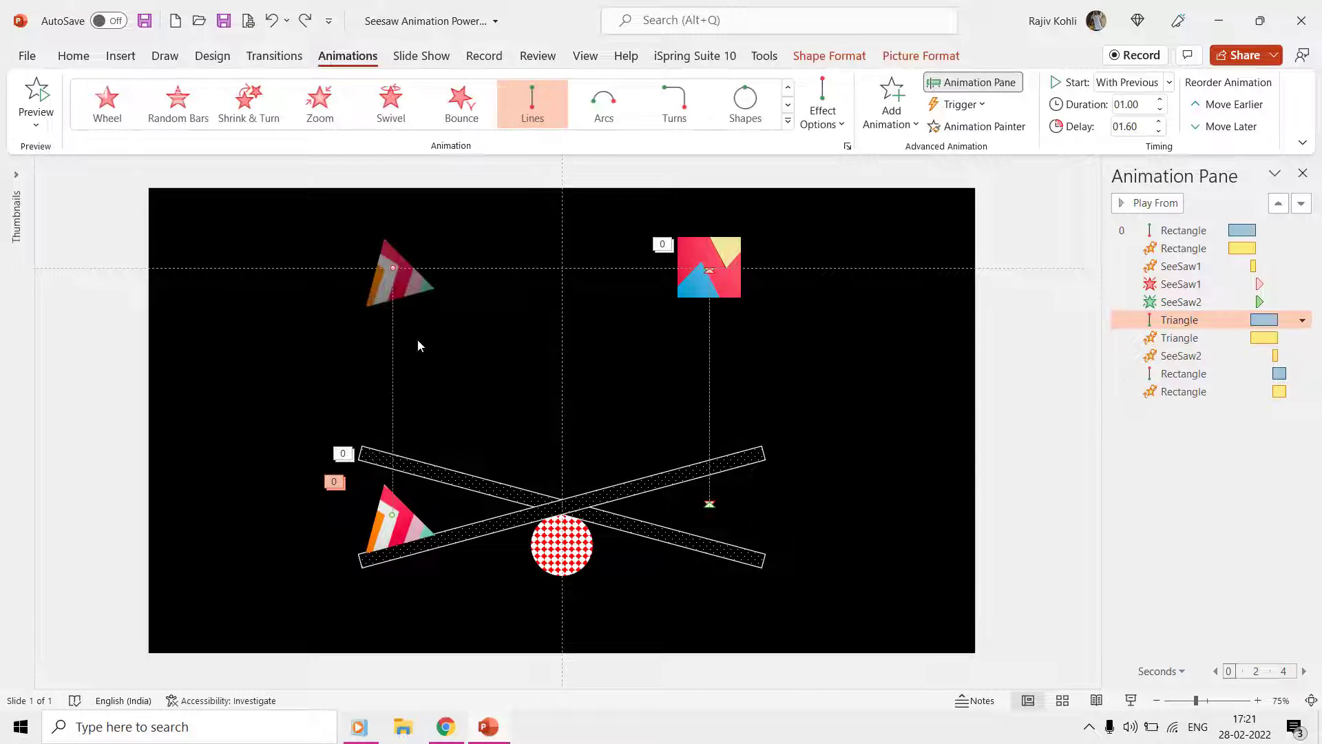
left_click(1144, 126)
Step: Redisplay the guides and add two horizontal guides: beside the lower triangle and at the square's top
left_click(585, 56)
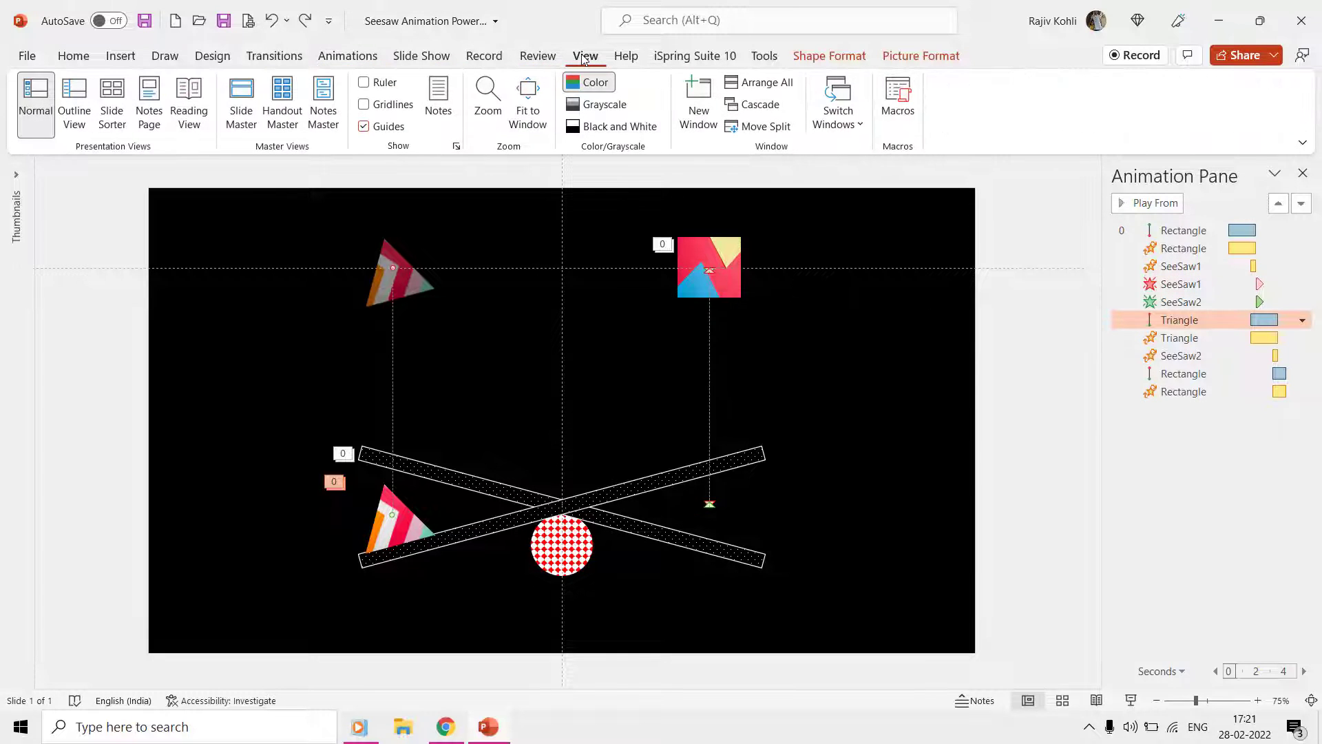
left_click(389, 131)
left_click(390, 131)
right_click(113, 267)
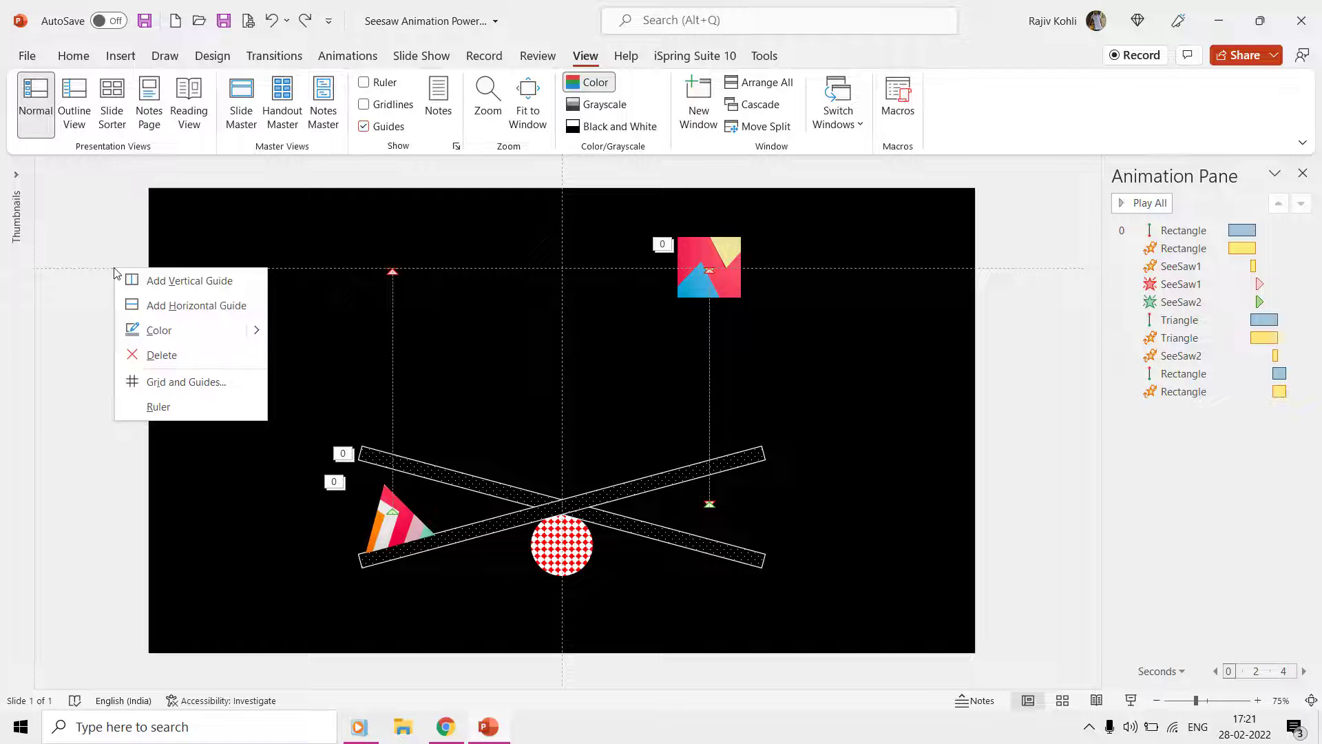
left_click(153, 307)
left_click_drag(169, 278, 170, 513)
right_click(126, 268)
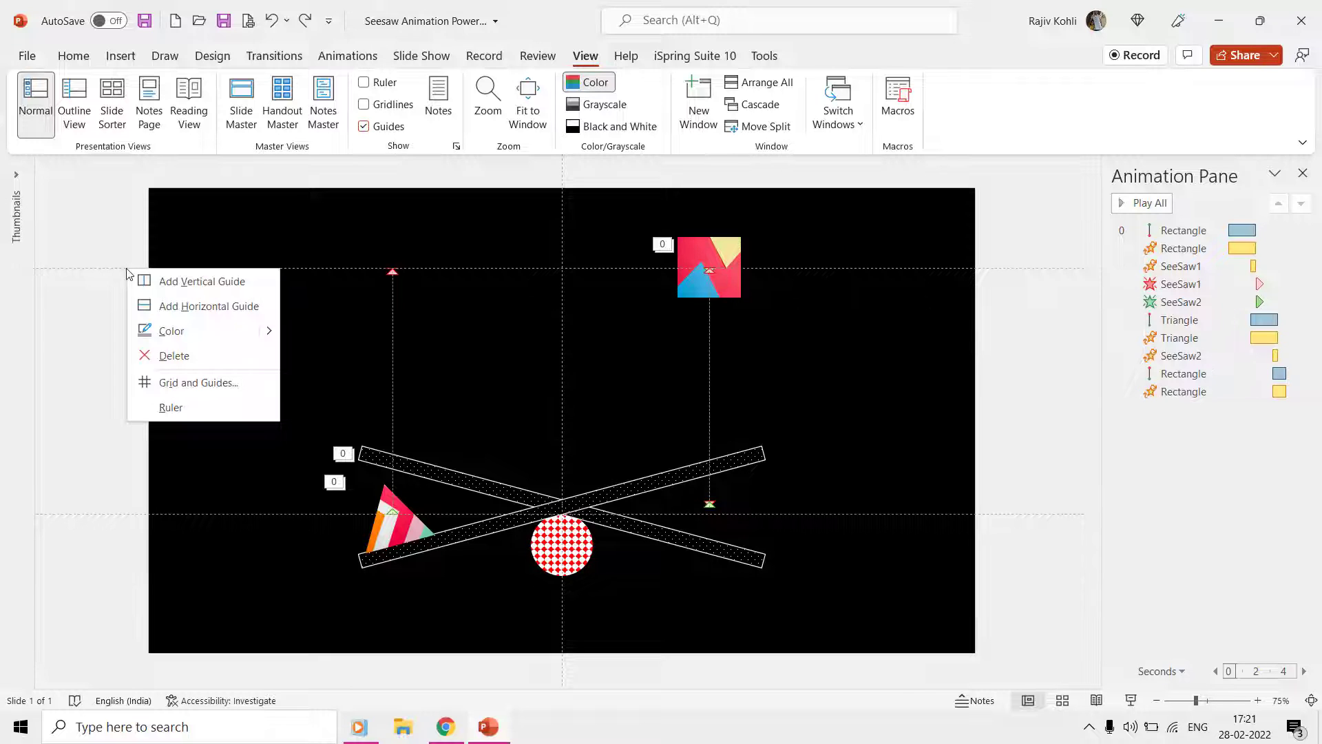
left_click(165, 307)
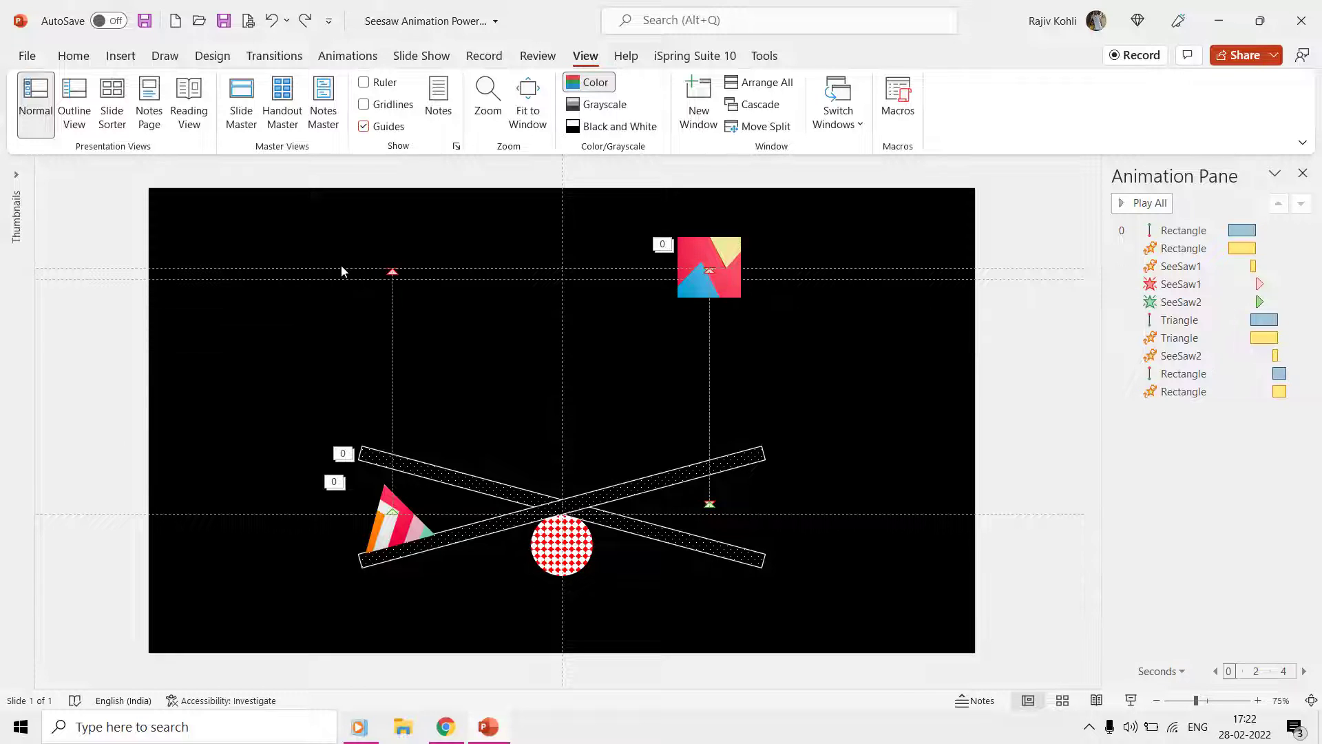
left_click_drag(333, 279, 333, 237)
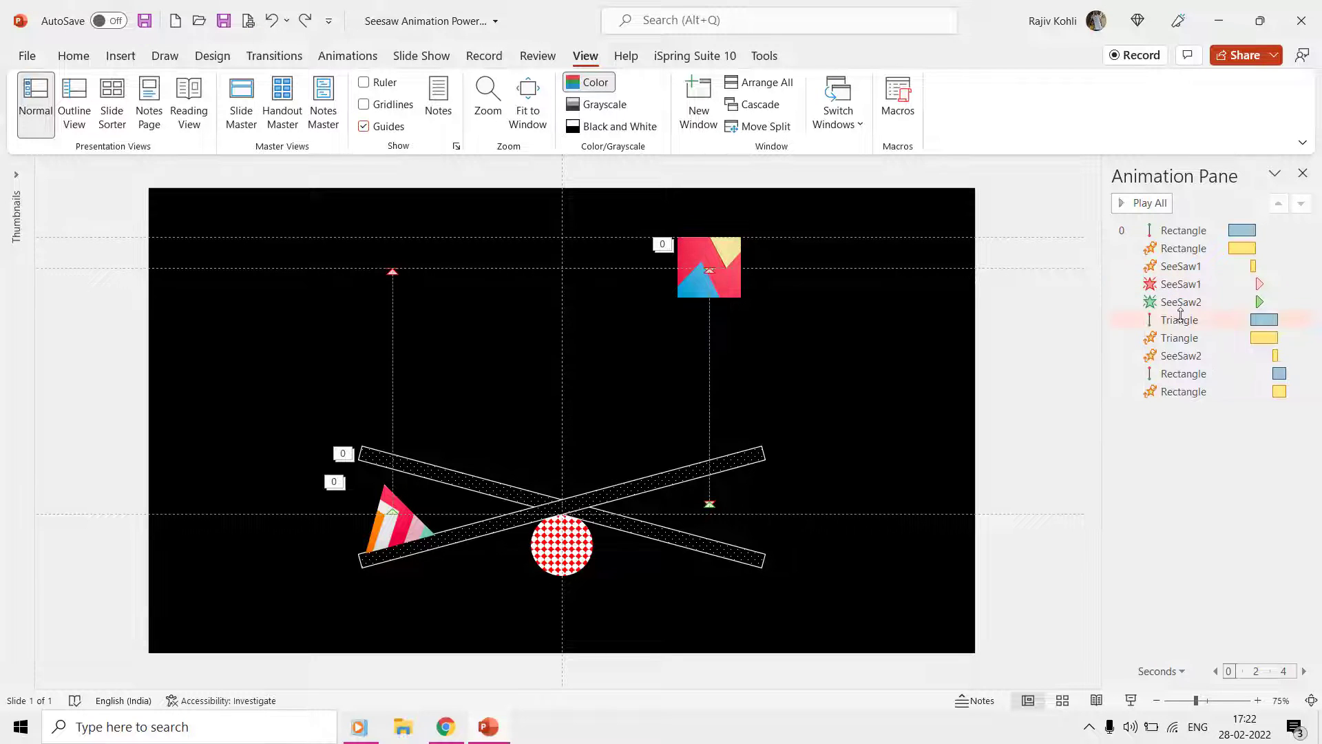
Step: Turn off Auto-reverse on the triangle's upward motion path
double_click(1178, 320)
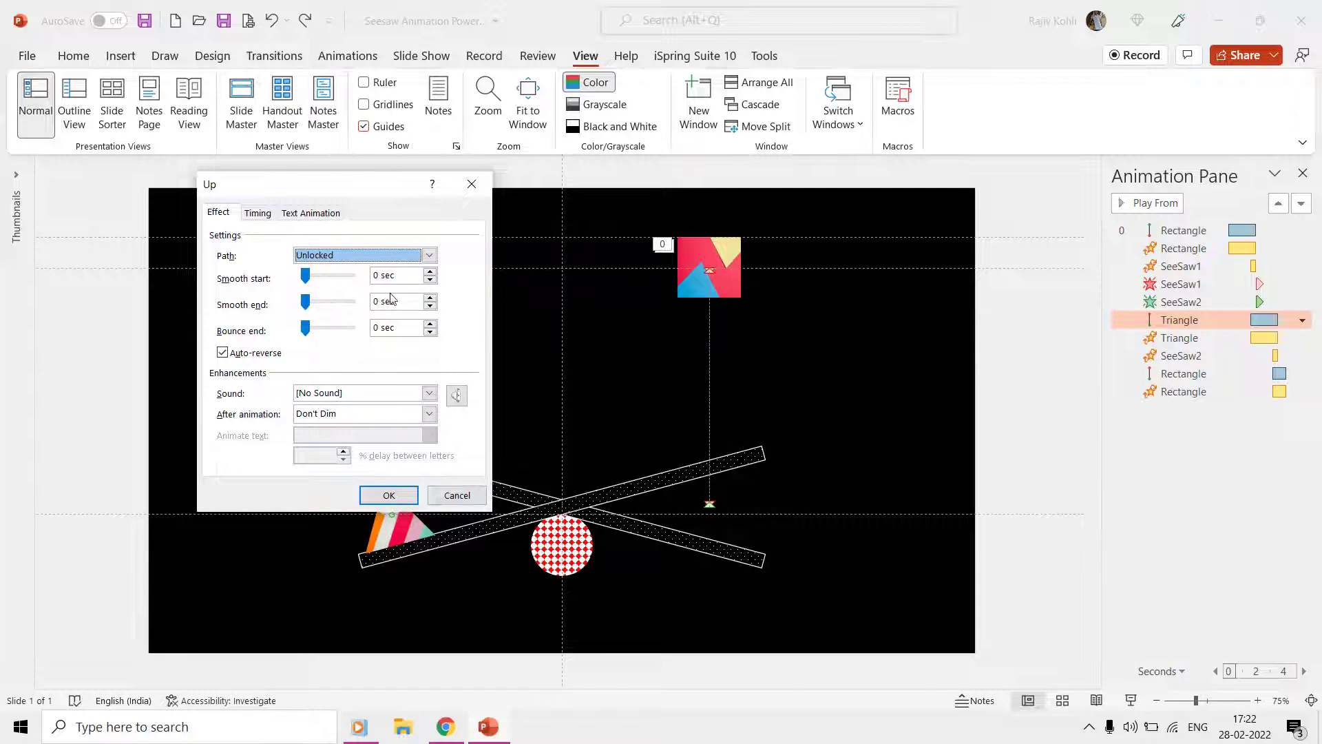
left_click(267, 215)
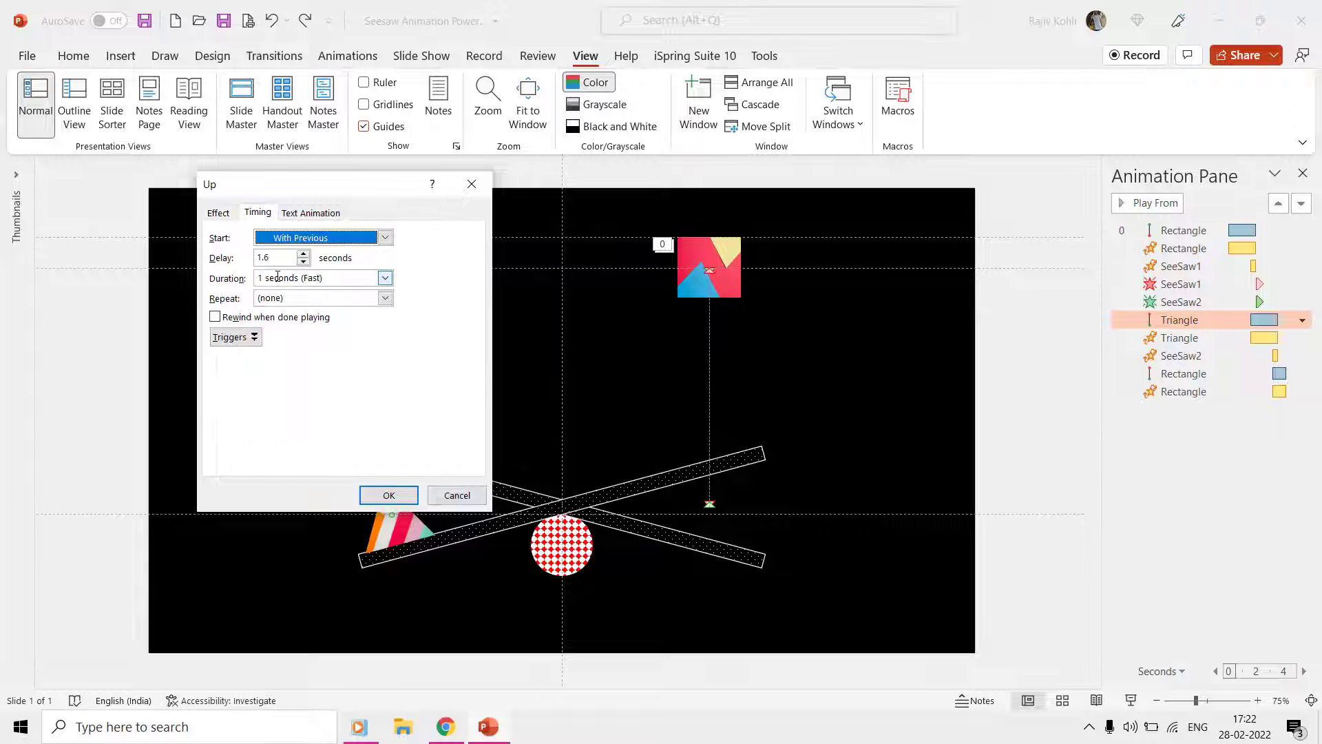
left_click(278, 279)
left_click(220, 212)
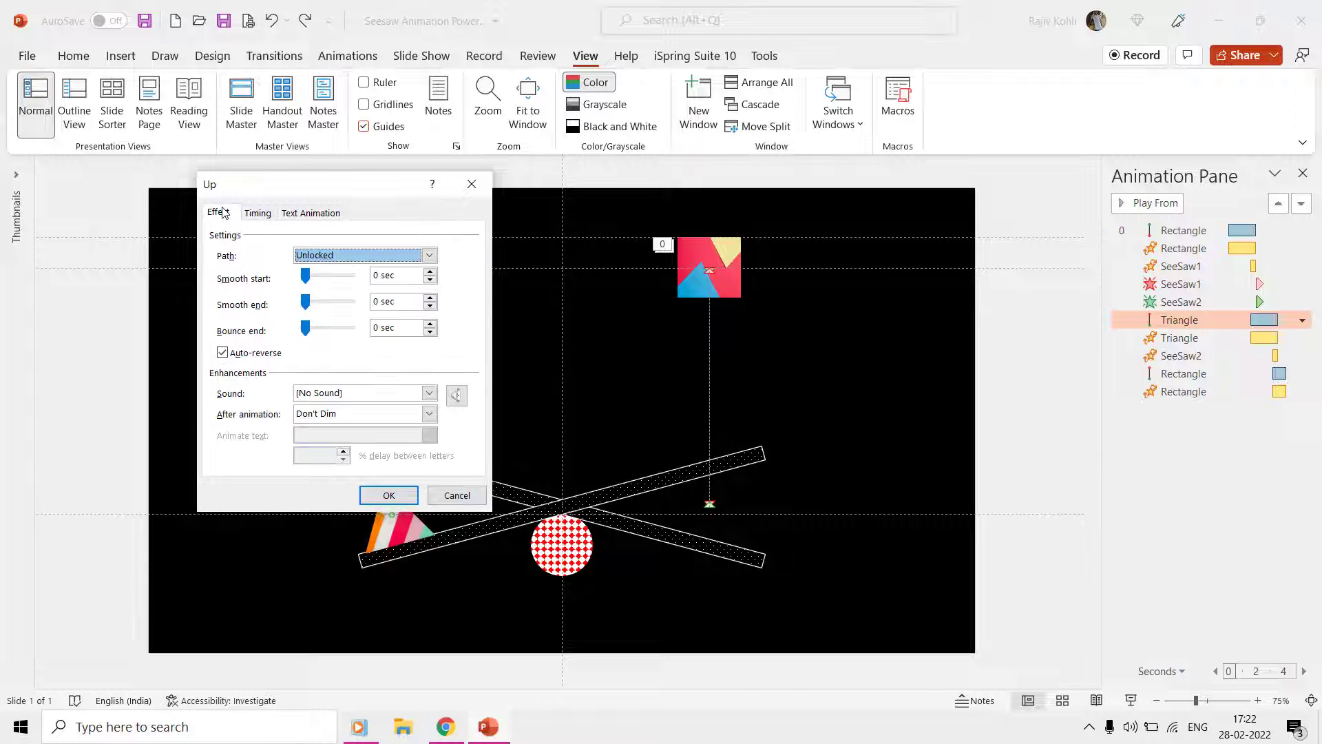
left_click(239, 355)
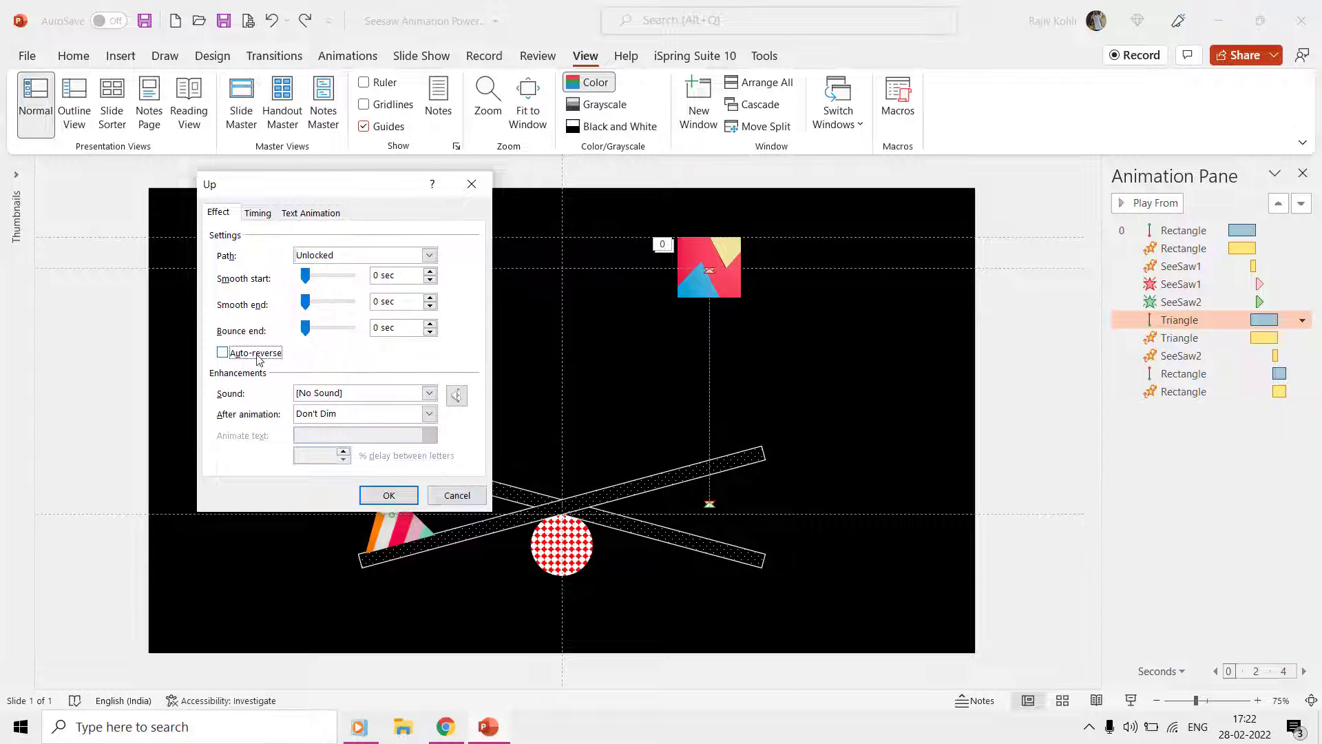
key("Return")
Step: Review the triangle spin timing: With Previous, 1.6 sec delay, 2 seconds
double_click(1205, 337)
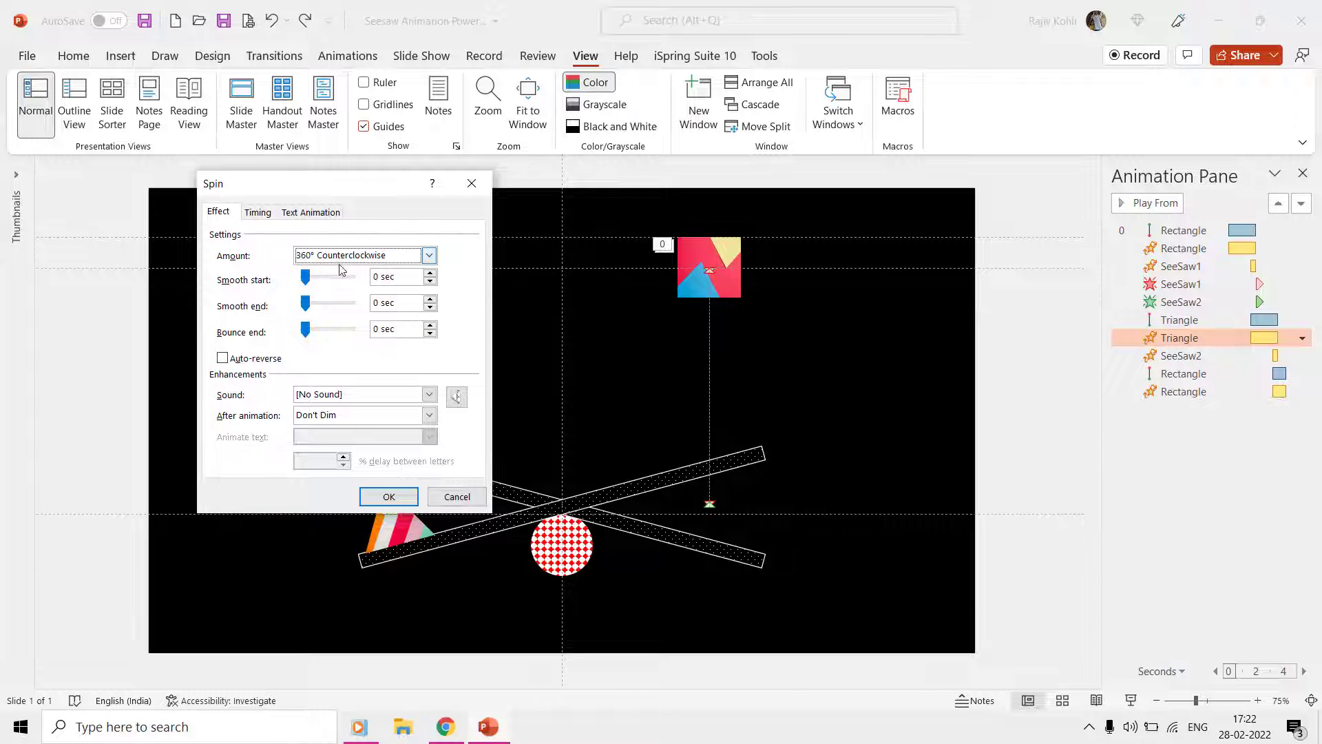
left_click(258, 212)
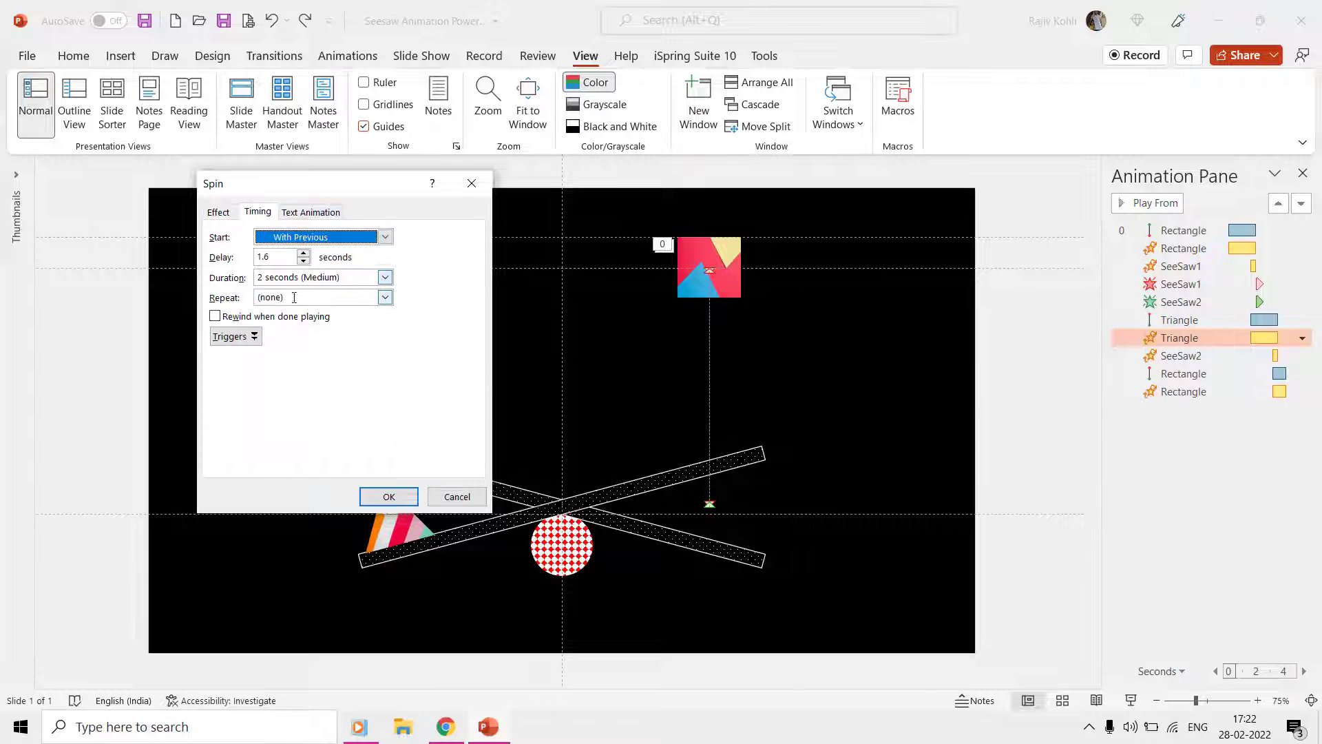
left_click(294, 278)
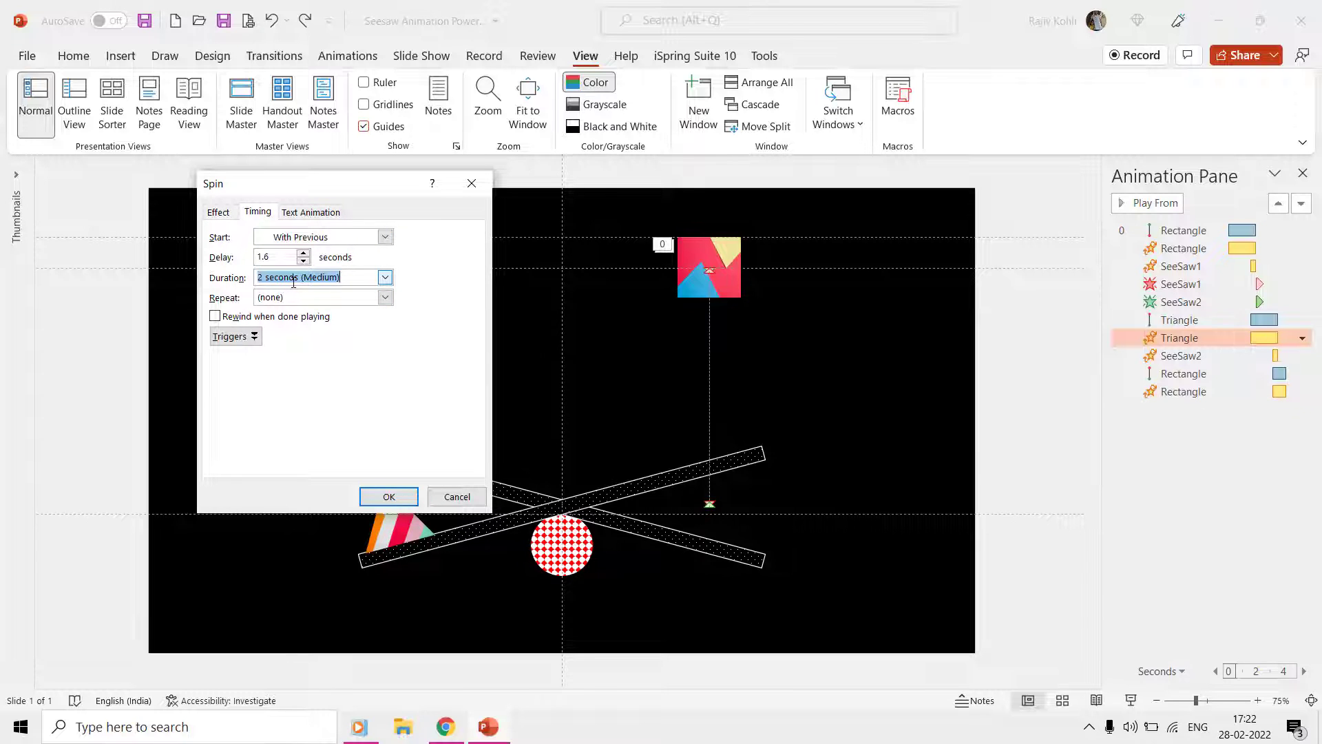
key("Return")
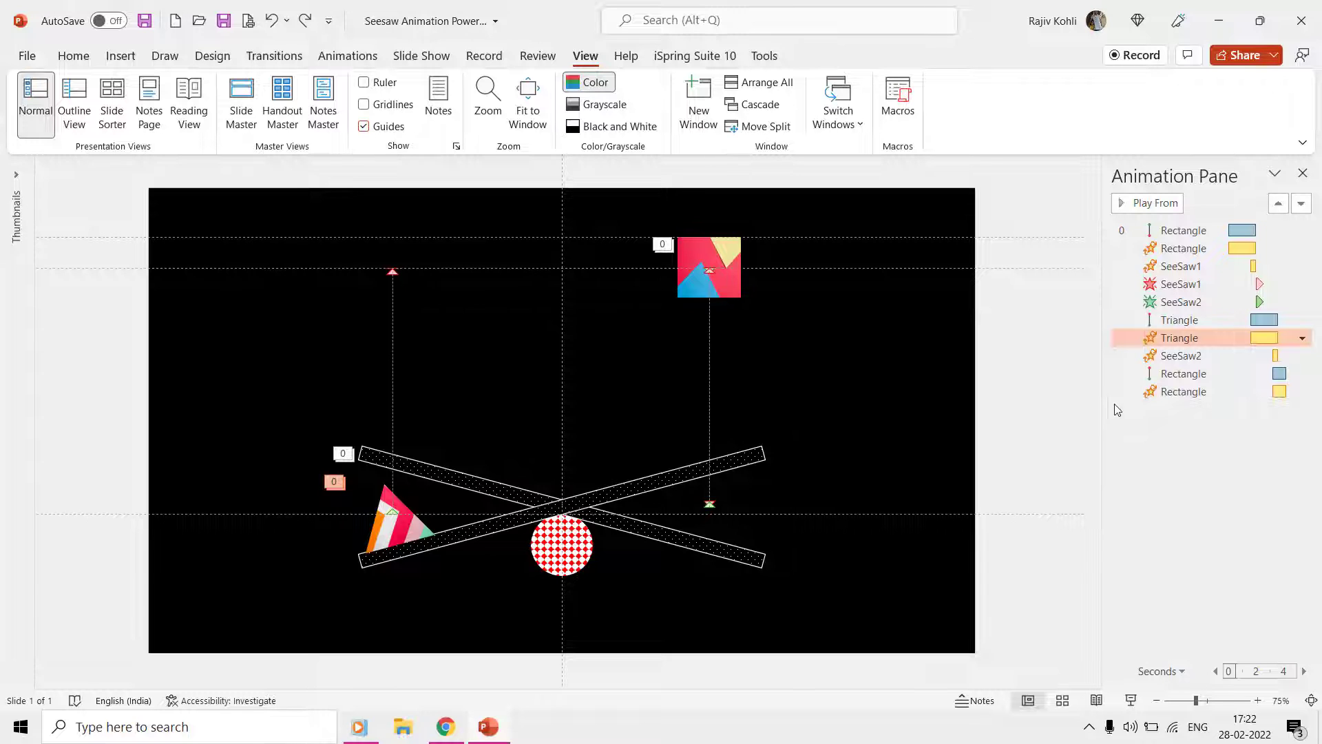
double_click(1180, 357)
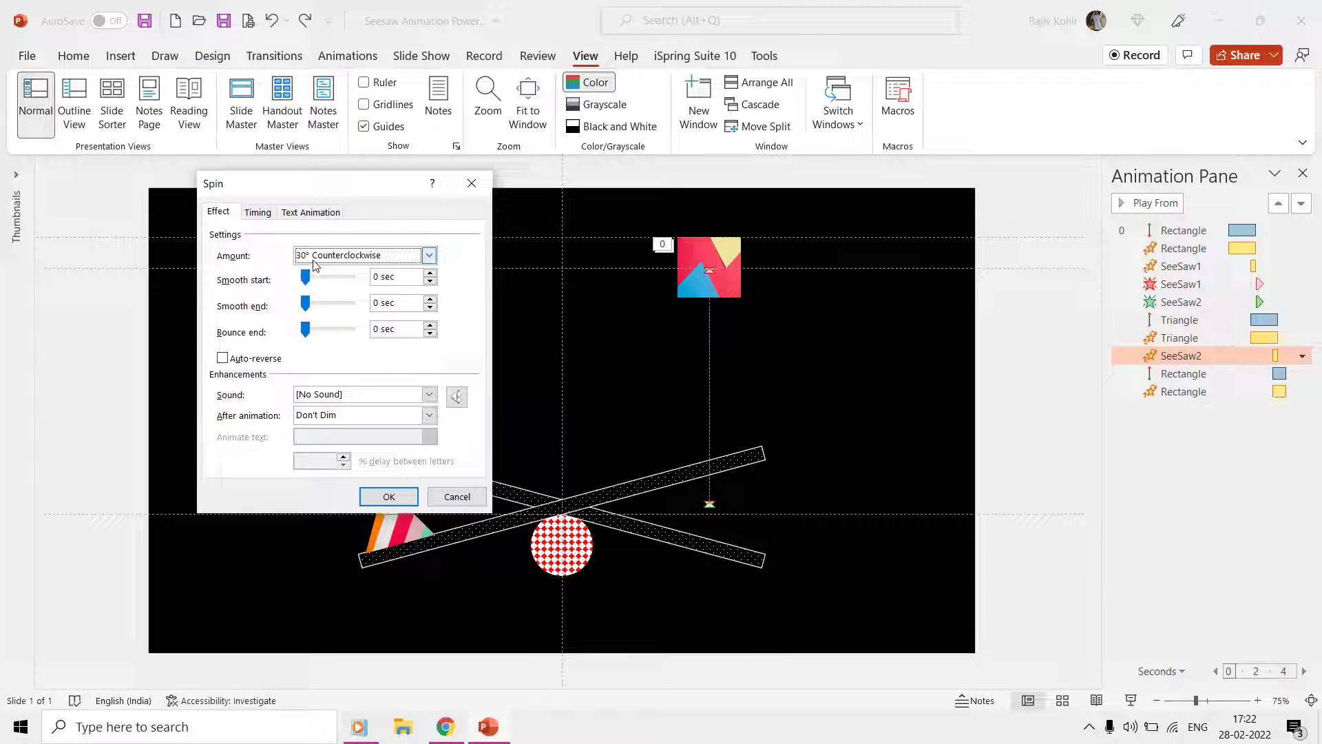
key("Return")
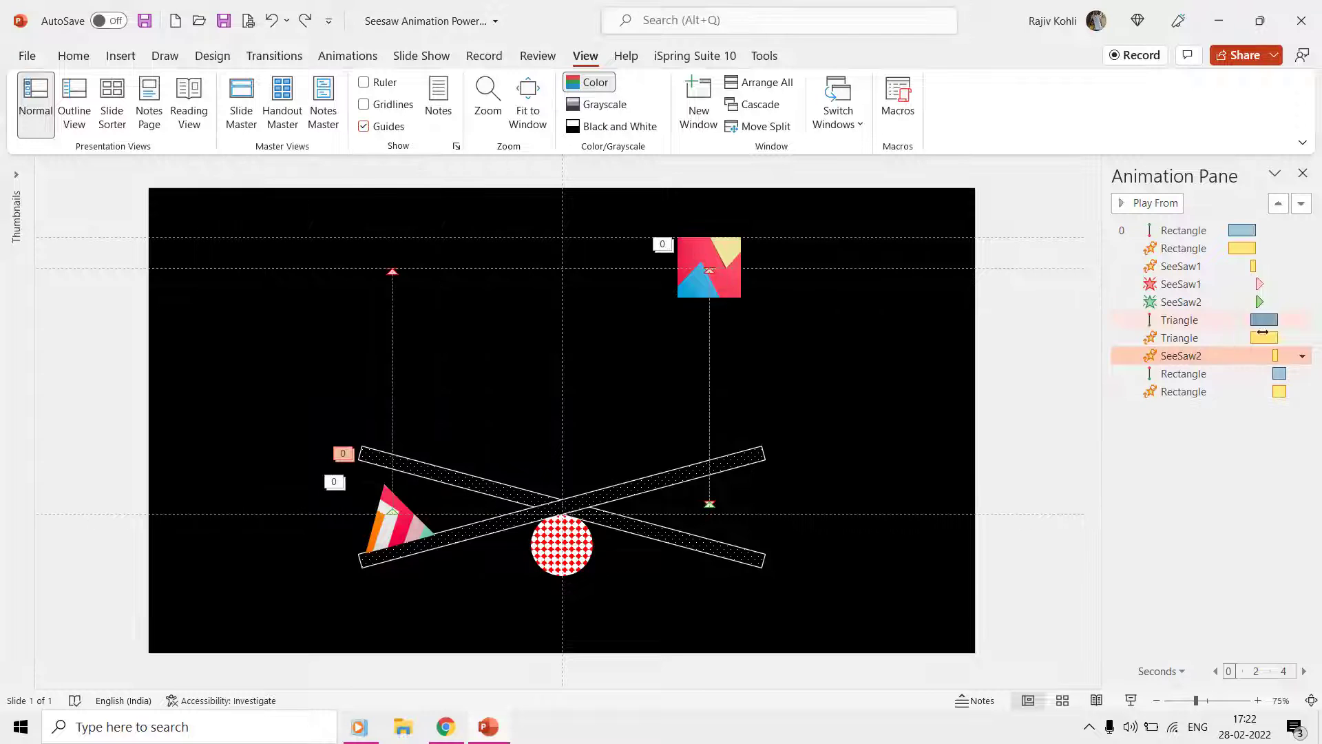
left_click(709, 504)
scroll(759, 524, "up", 5)
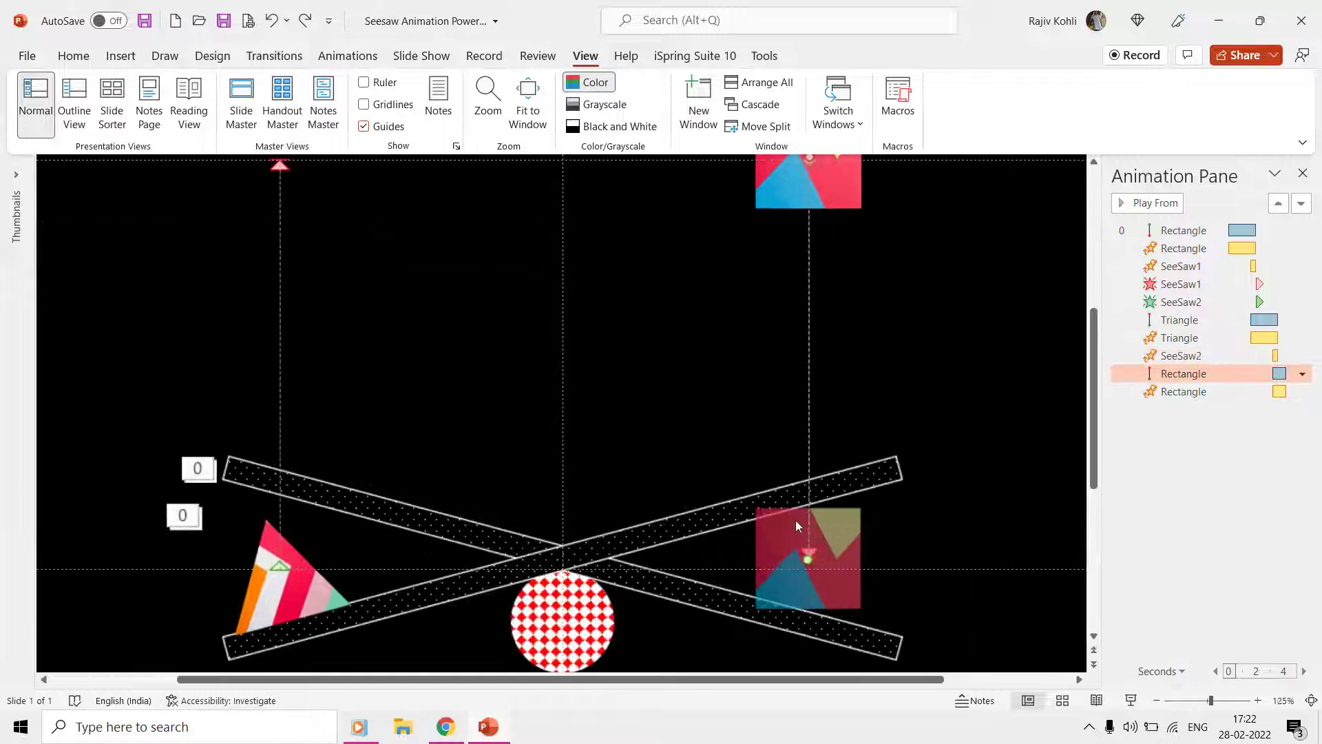
double_click(1177, 375)
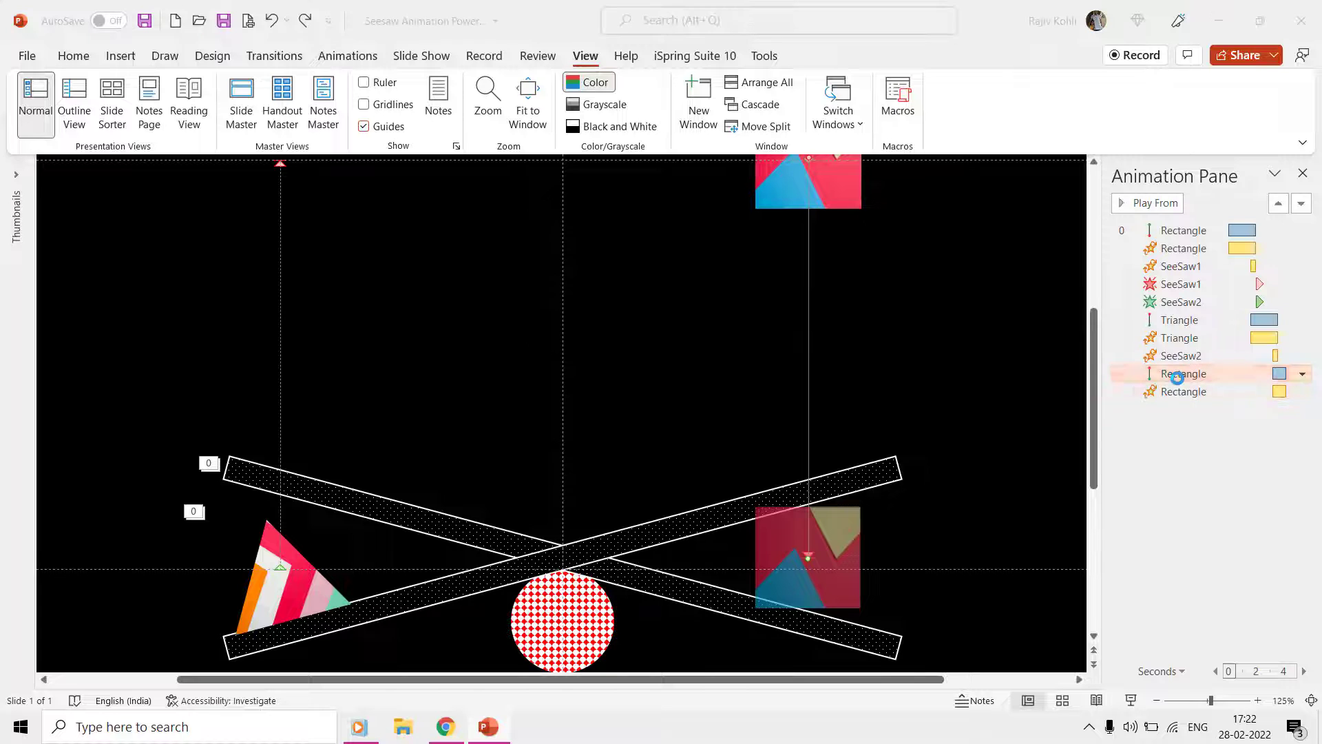
key("Escape")
double_click(1181, 391)
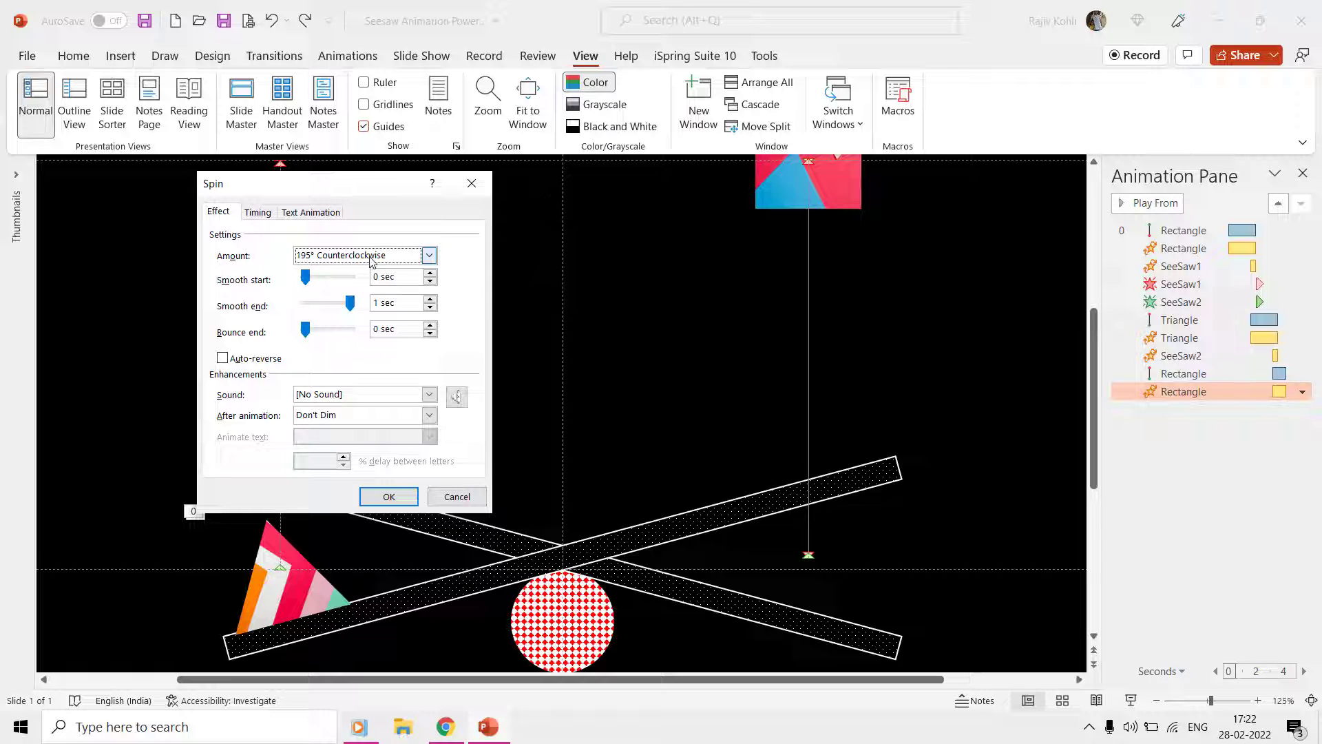
key("Escape")
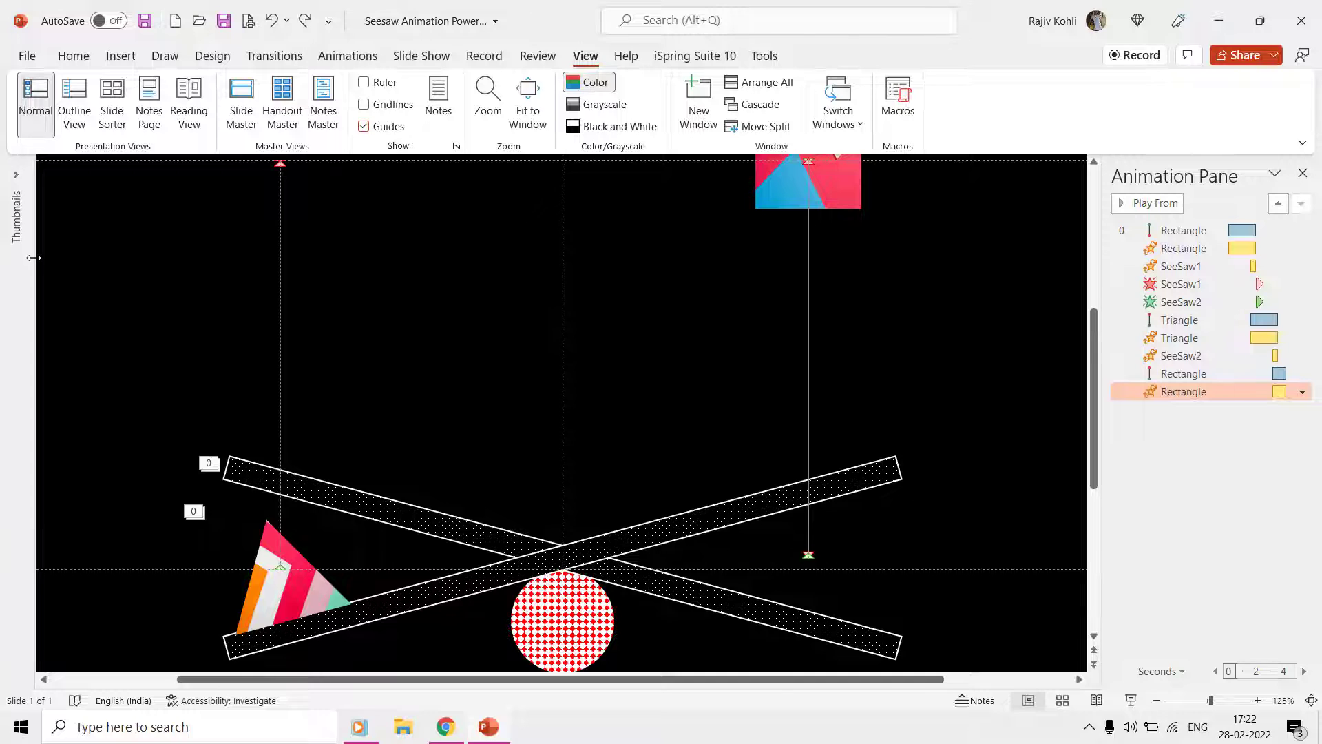
Step: Show the slide thumbnails and duplicate the seesaw slide twice
left_click_drag(33, 258, 110, 259)
right_click(90, 219)
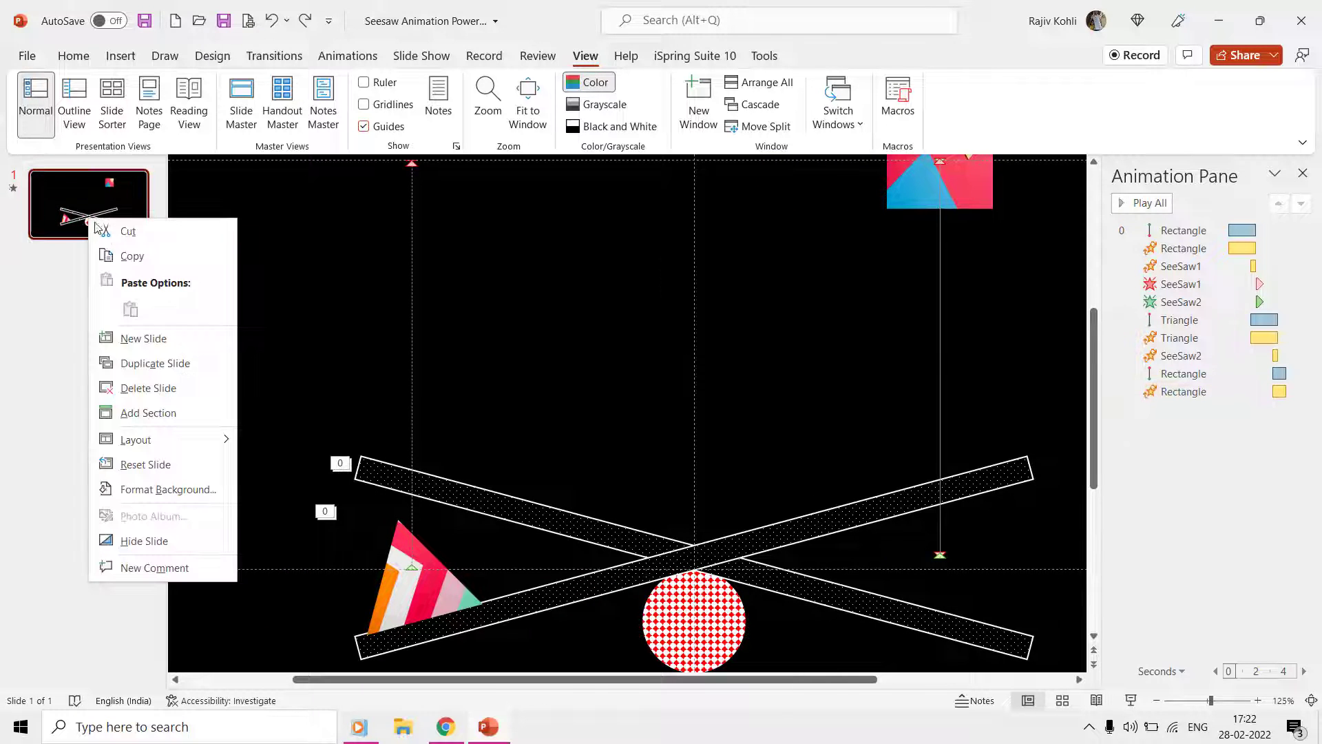
left_click(136, 376)
right_click(88, 293)
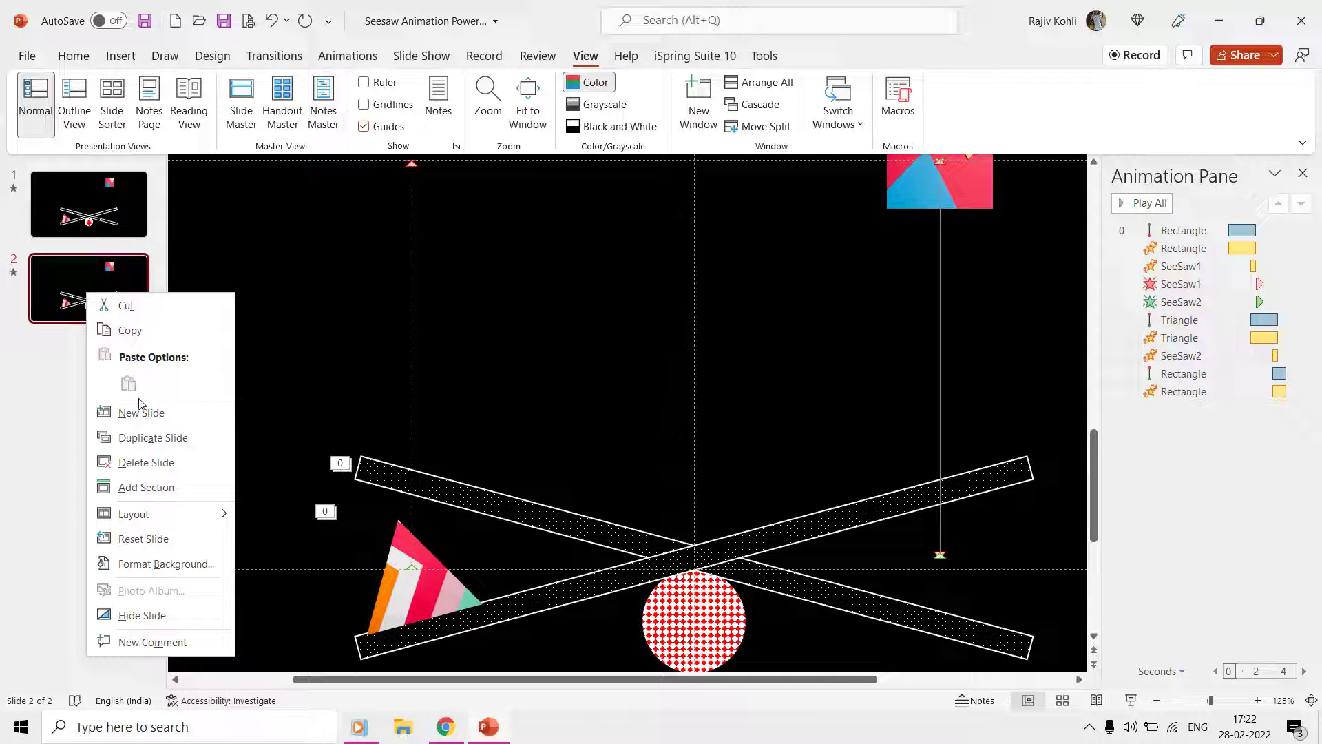
left_click(139, 436)
Step: Confirm slide 1 advances after 00:04.20 and delete the duplicate slides 2 and 3
left_click(88, 204)
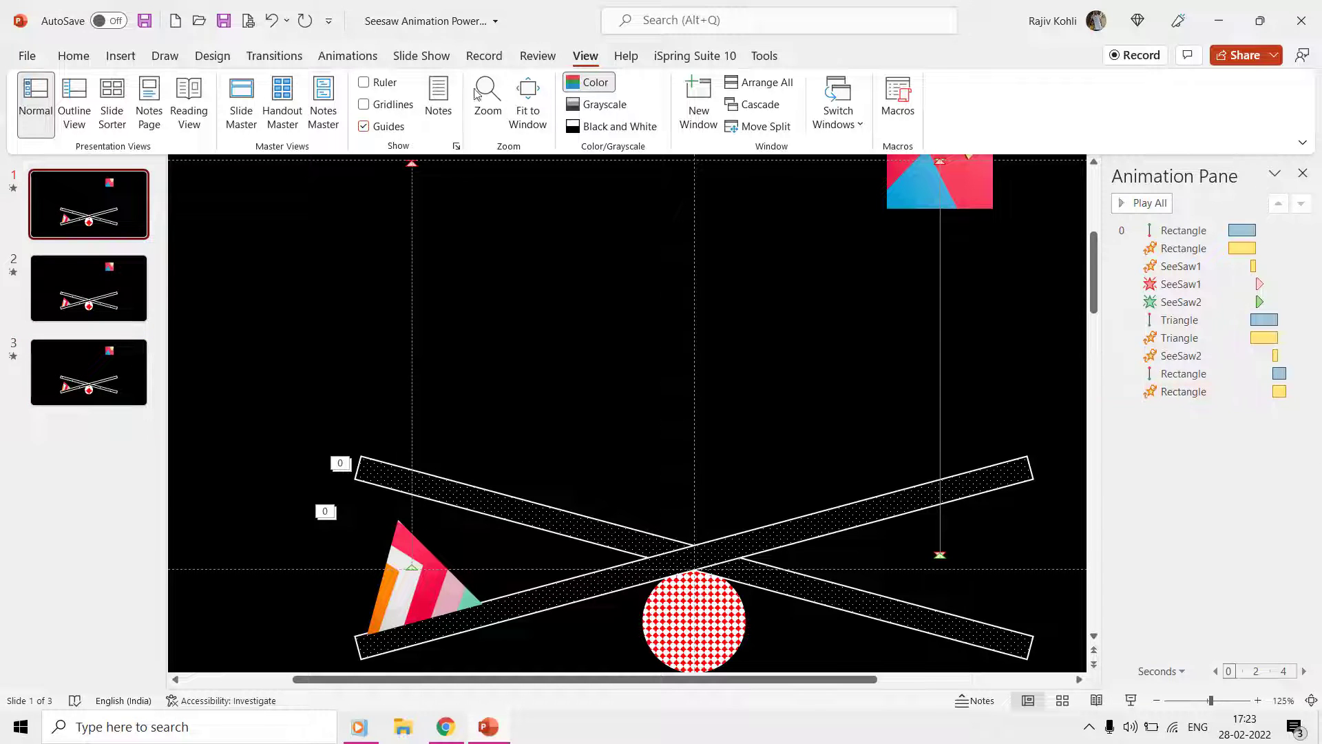
left_click(267, 58)
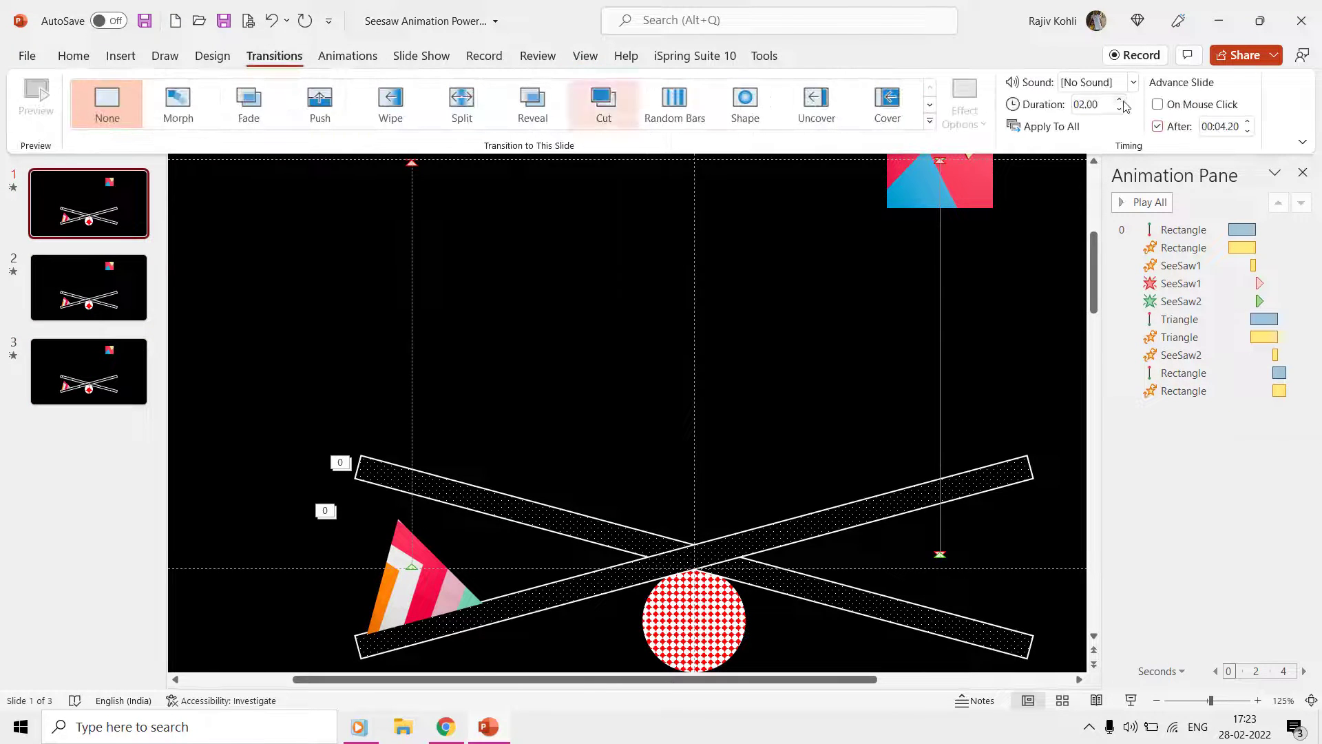
left_click(1225, 128)
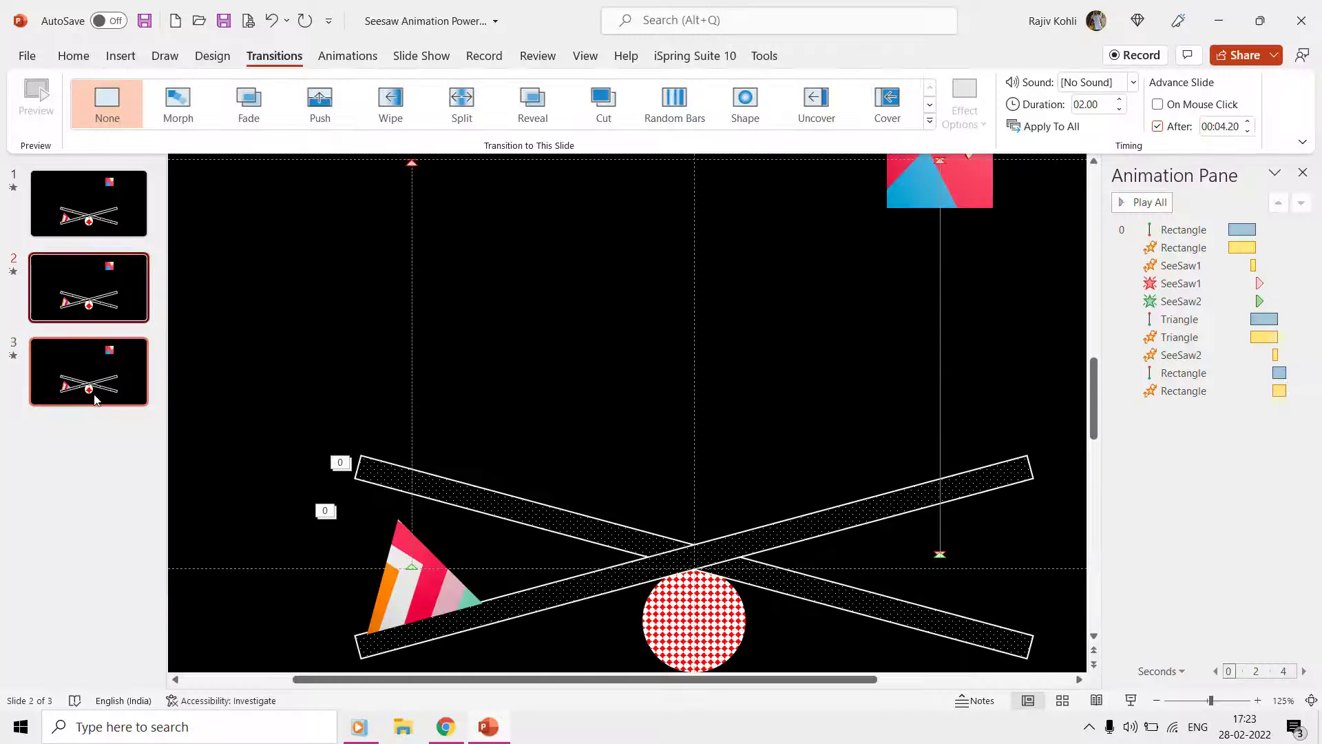
right_click(100, 300)
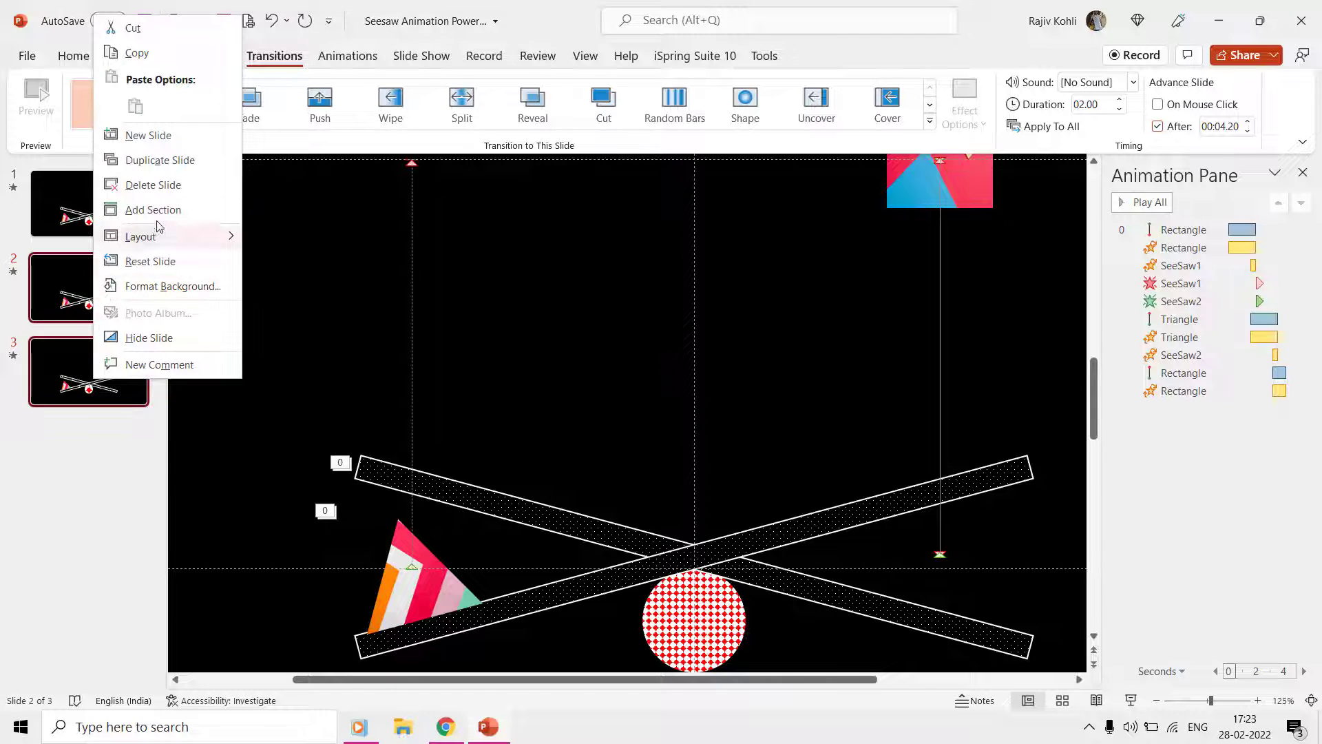
left_click(155, 184)
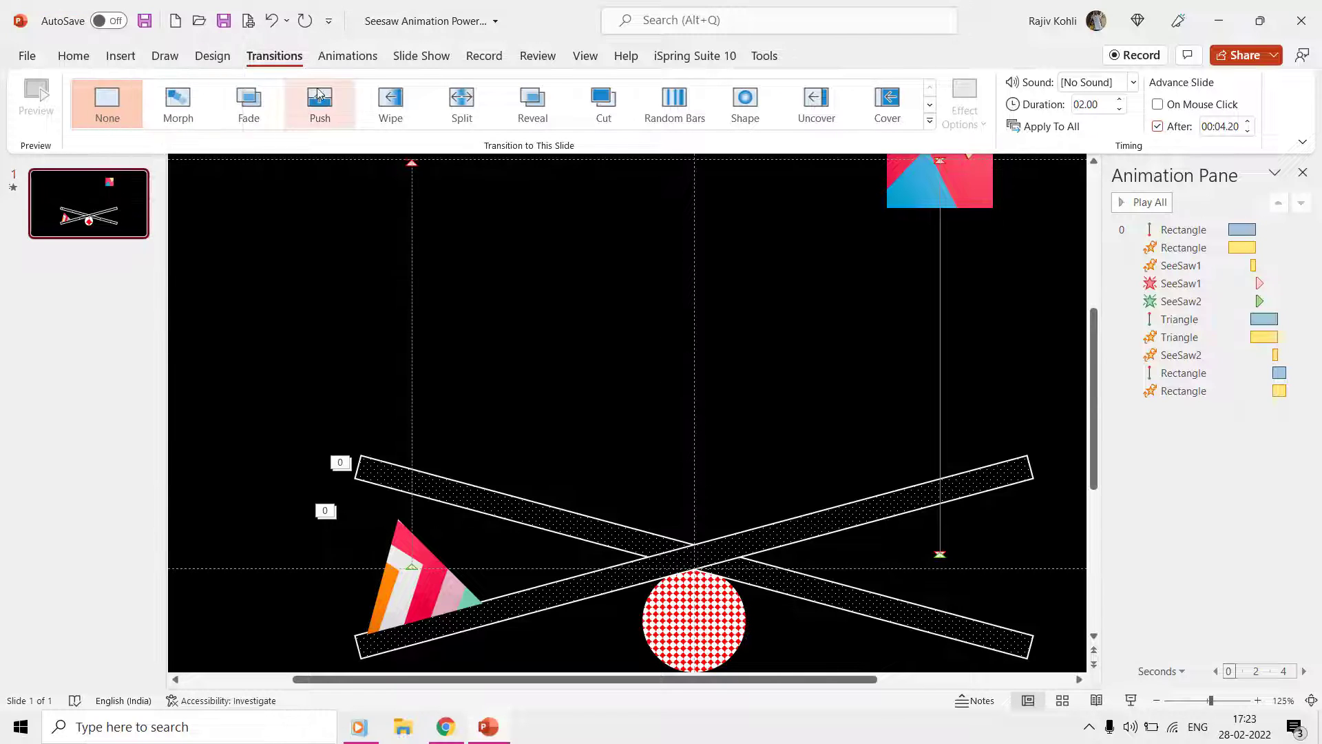
Step: In the Set Up Show settings, turn on 'Loop continuously until Esc' for the slideshow
left_click(431, 58)
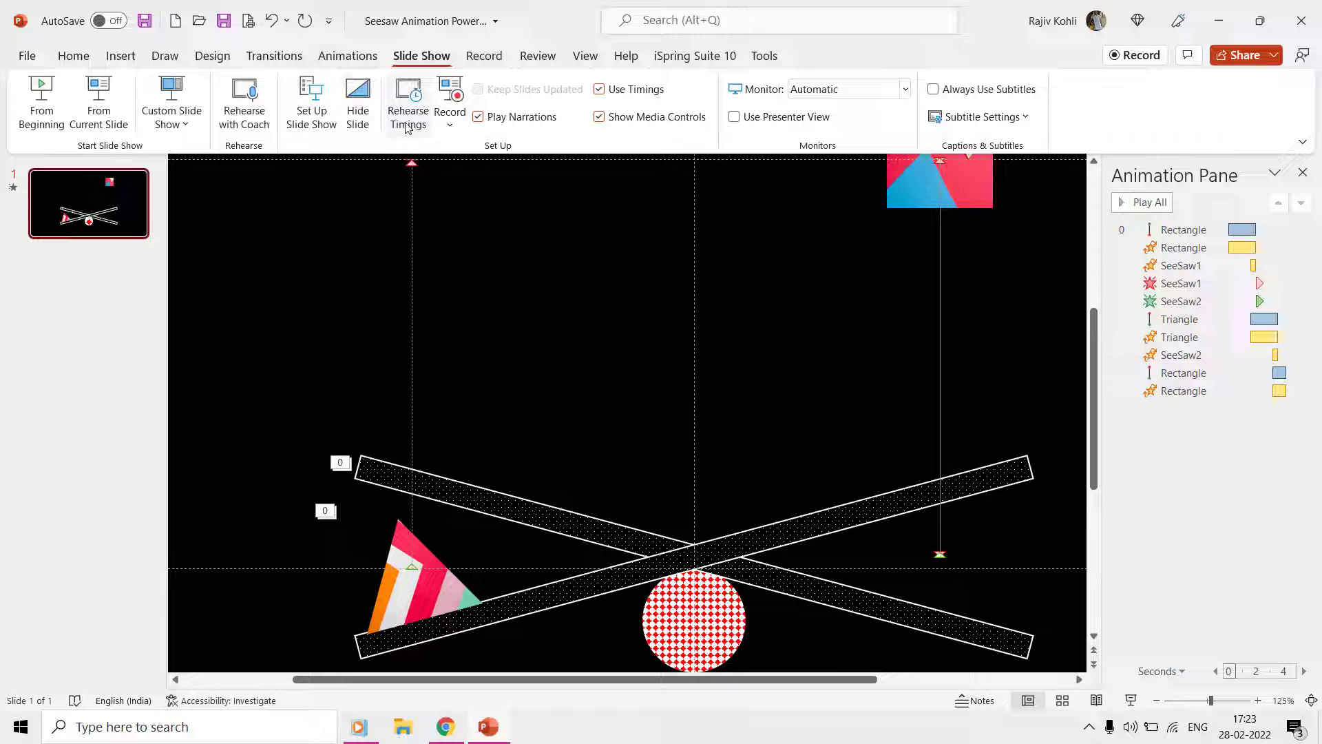
left_click(312, 114)
left_click(502, 326)
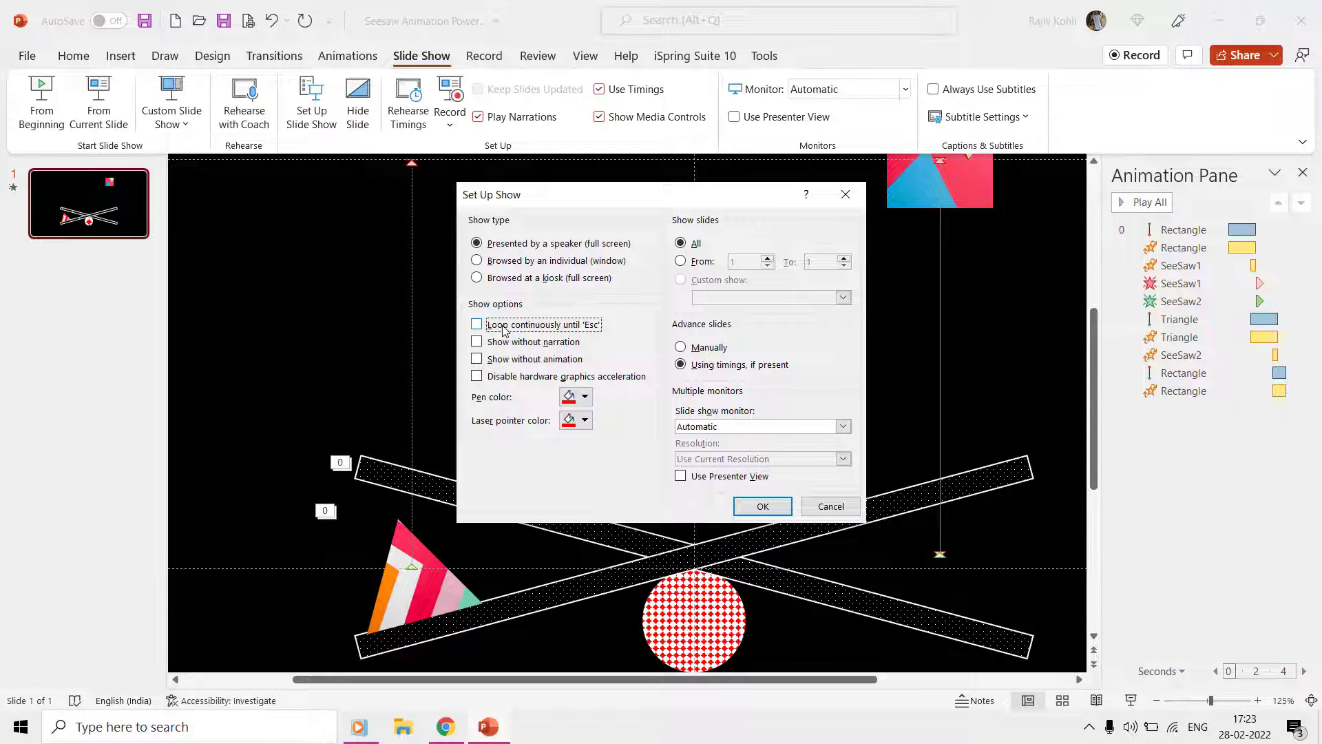